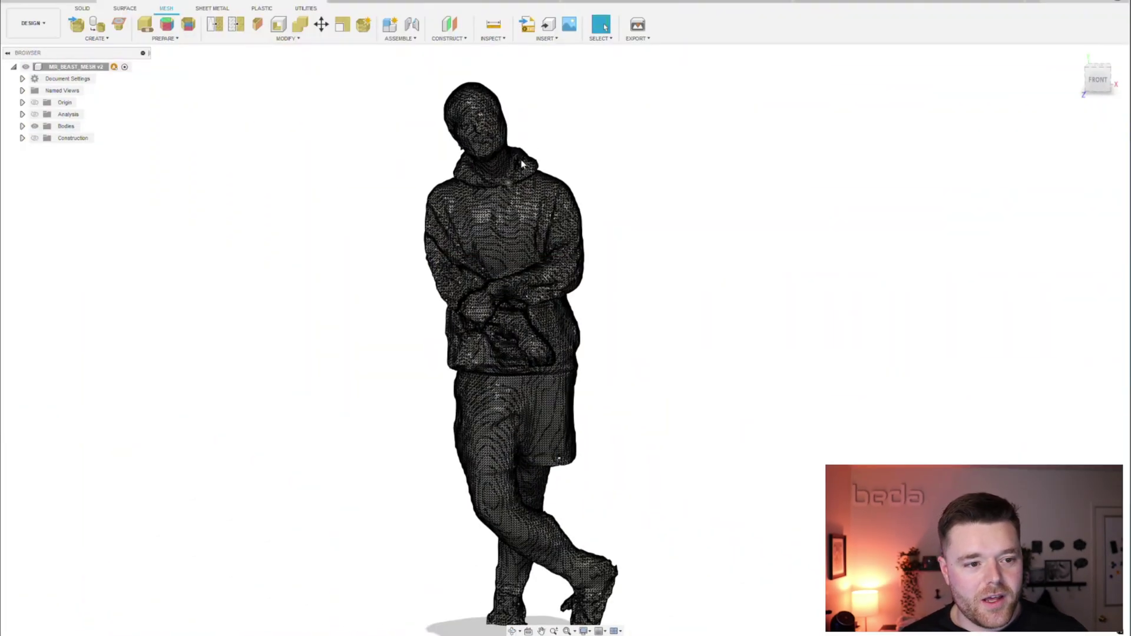
- Examine the triangle mesh of the standing figure's head, hoodie and arms from the side and the front
shift+middle_drag(521, 164, 581, 156)
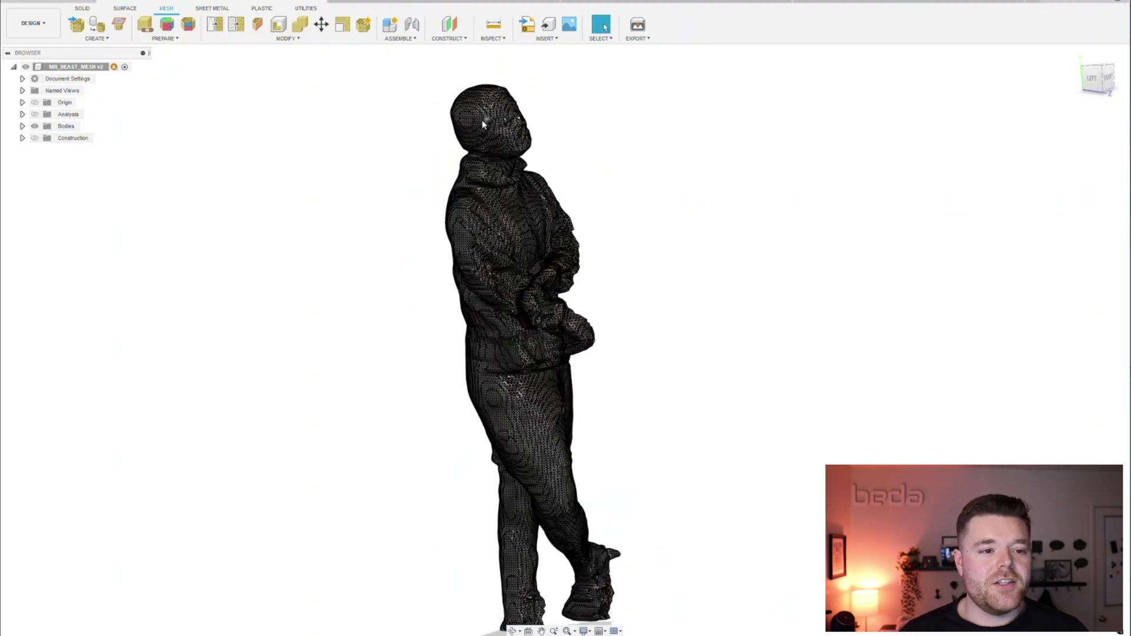
scroll(483, 119, up, 5)
scroll(489, 110, down, 5)
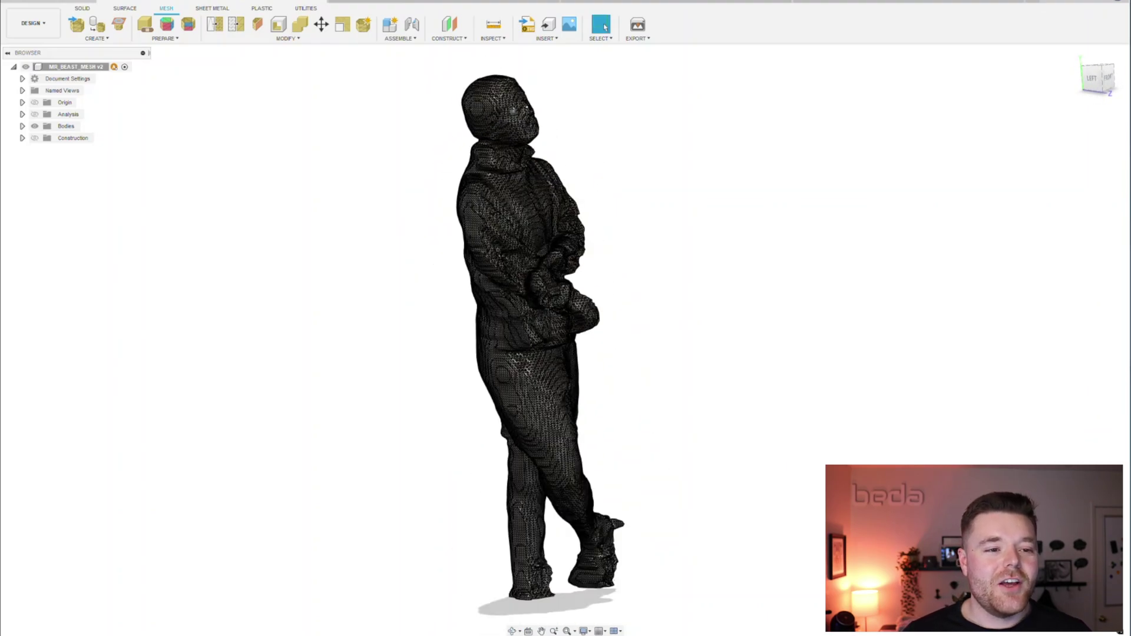
shift+middle_drag(506, 99, 472, 118)
scroll(517, 105, up, 4)
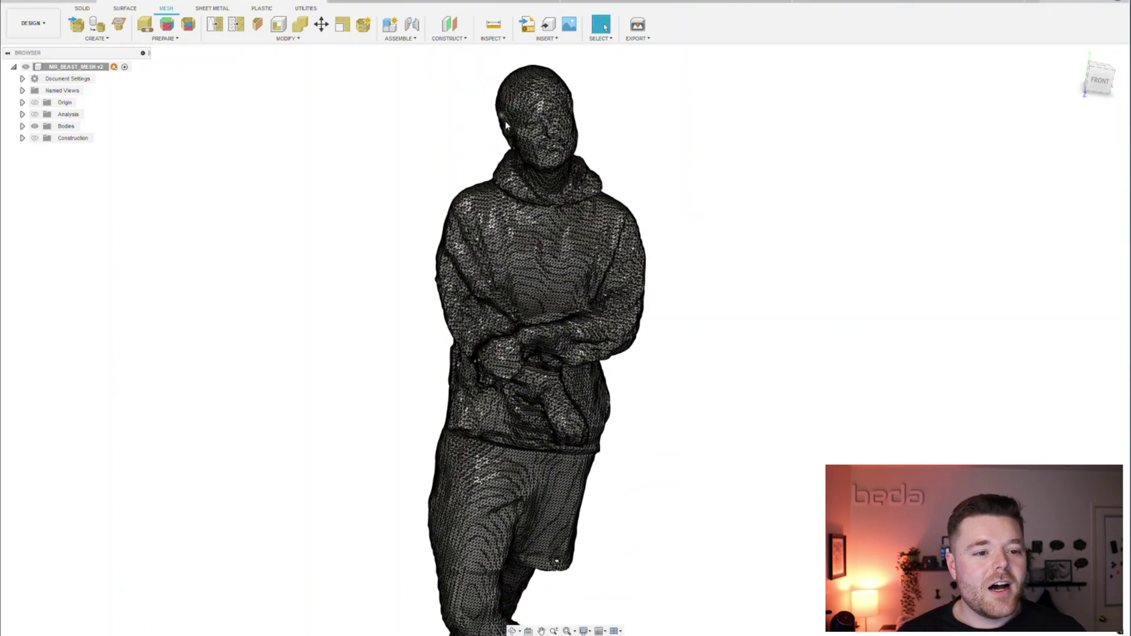
scroll(559, 229, down, 3)
scroll(553, 218, up, 5)
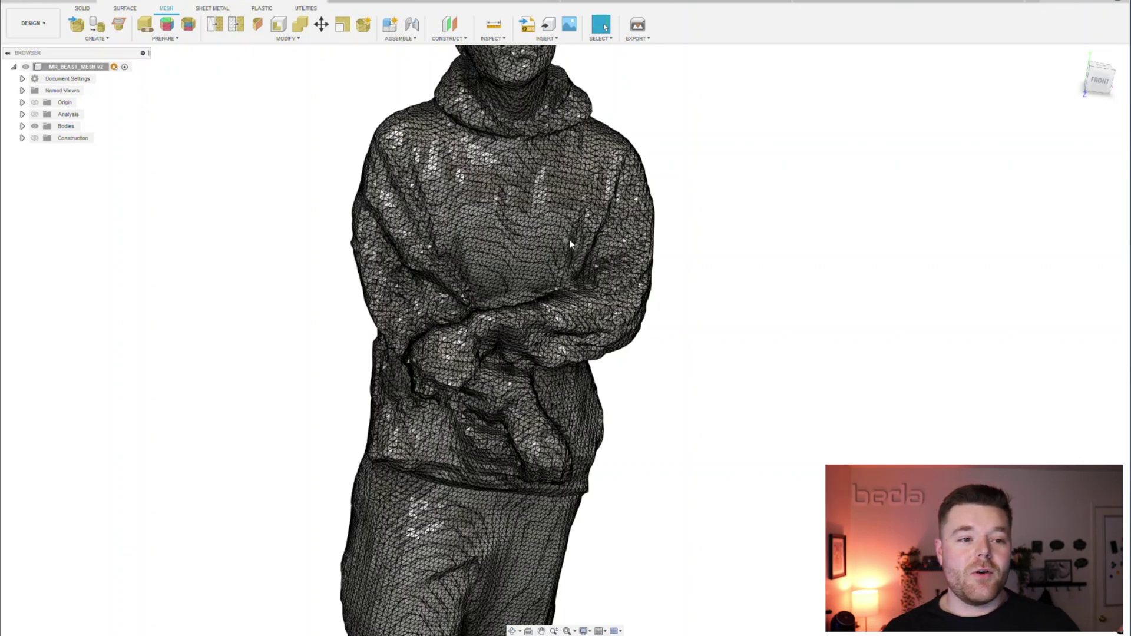
scroll(593, 294, down, 3)
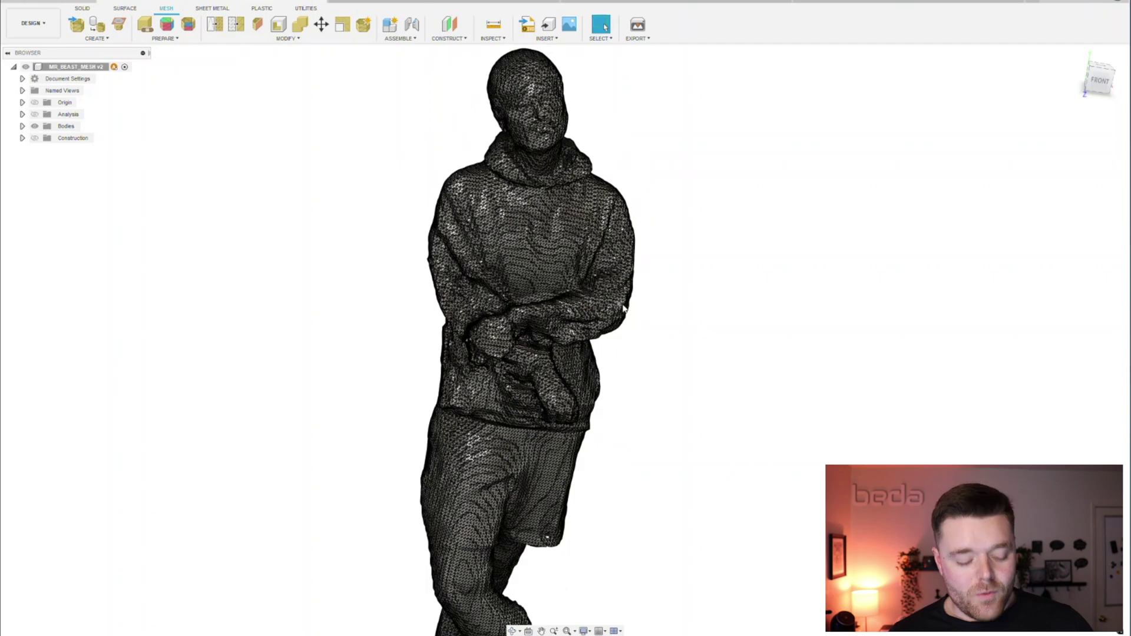
shift+middle_drag(626, 298, 623, 300)
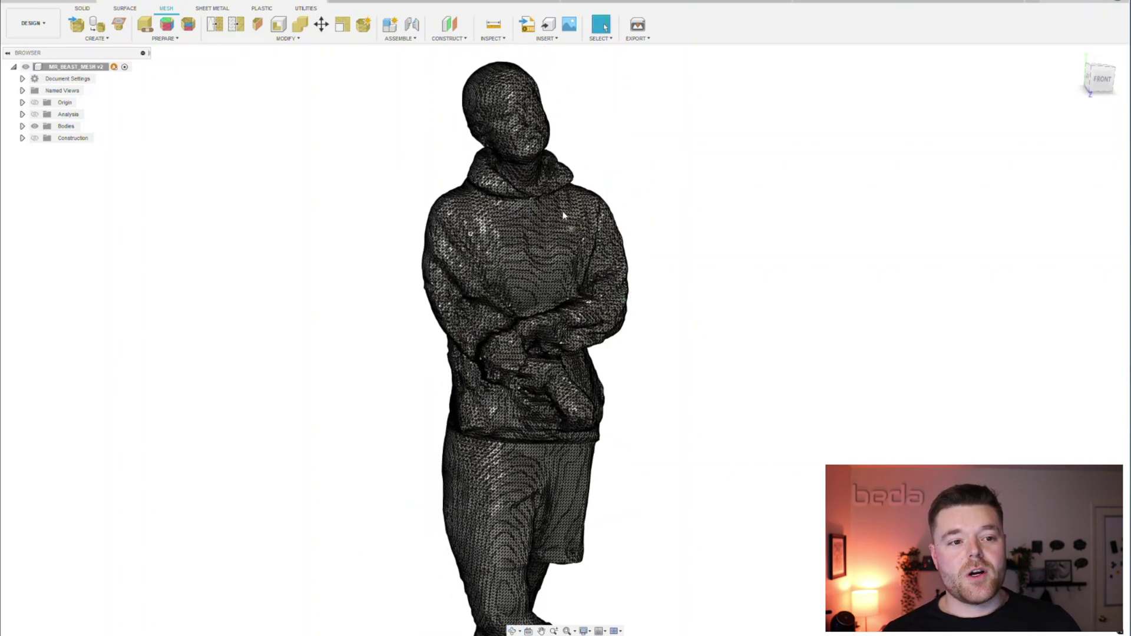
scroll(536, 133, down, 1)
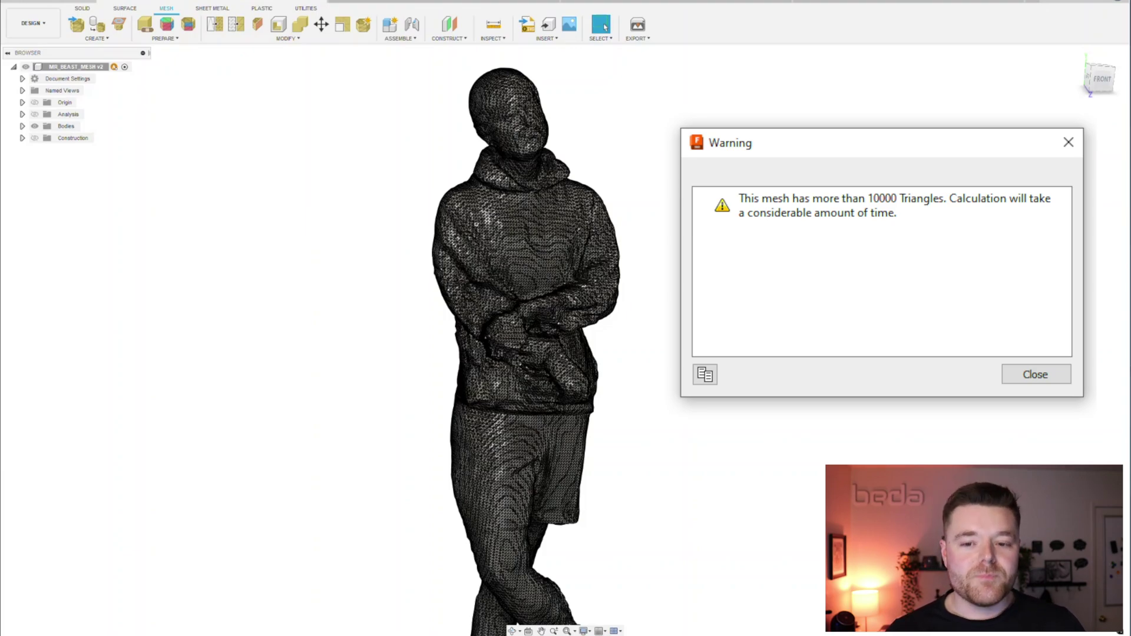
- Dismiss the triangle-count warning and inspect the mesh detail on the figure's head and upper body
key(Return)
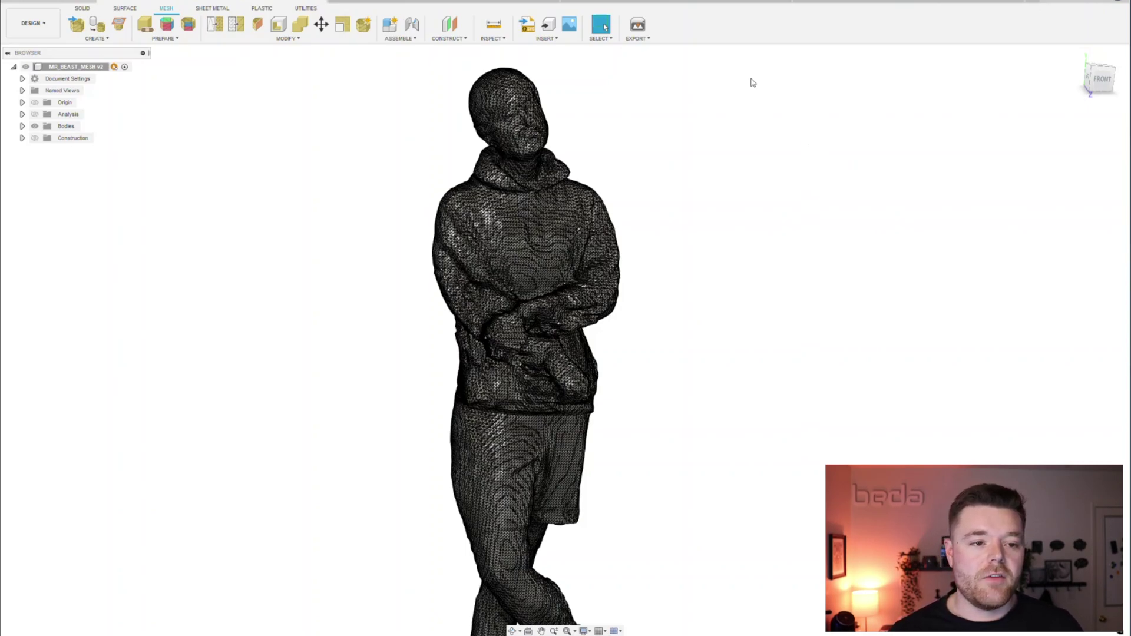
scroll(681, 174, down, 1)
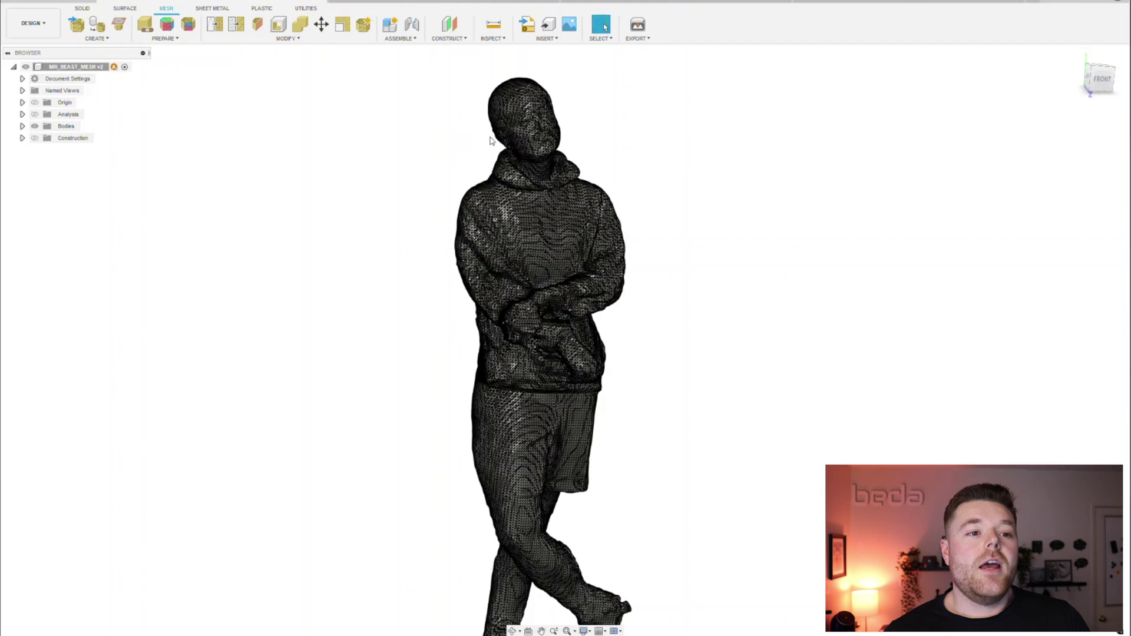
scroll(521, 126, up, 3)
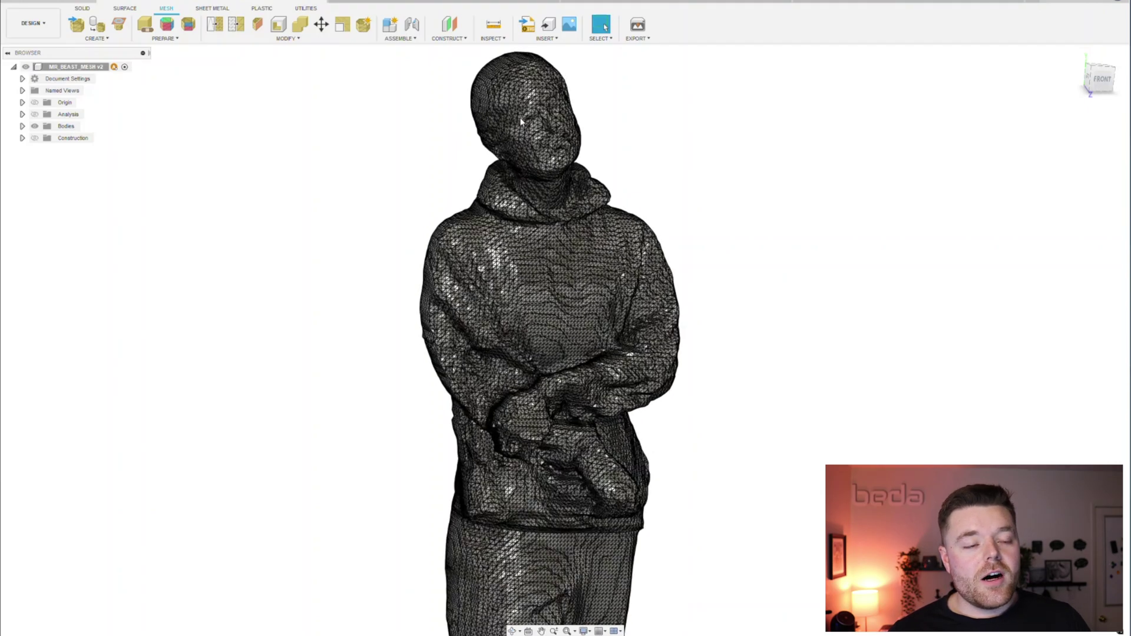
scroll(533, 126, up, 2)
scroll(548, 362, down, 5)
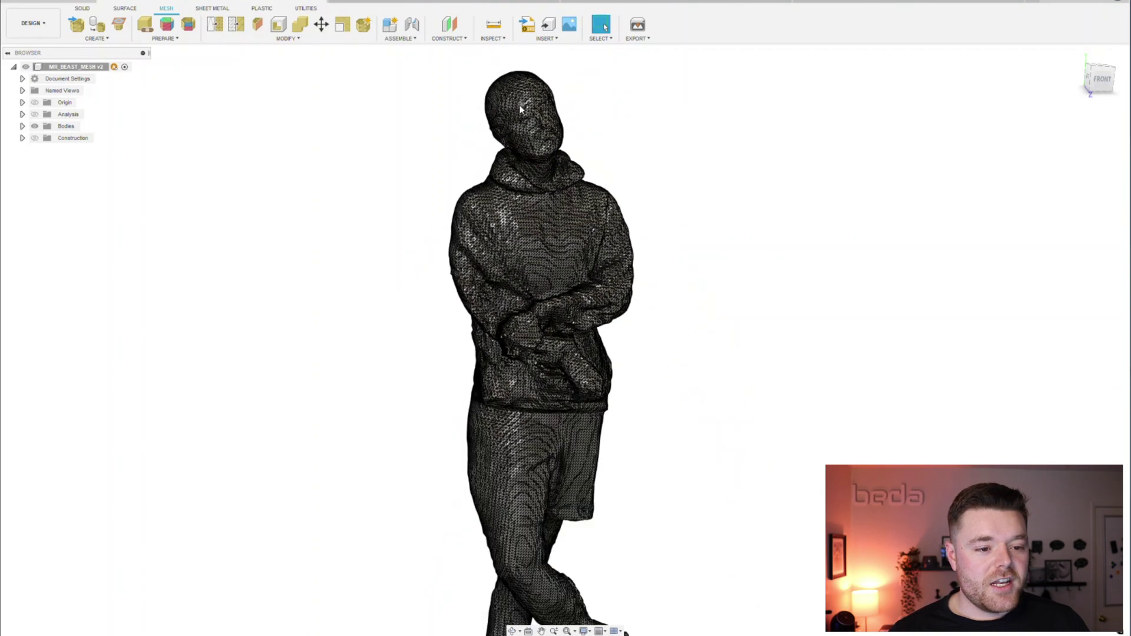
scroll(548, 361, up, 3)
scroll(532, 194, down, 3)
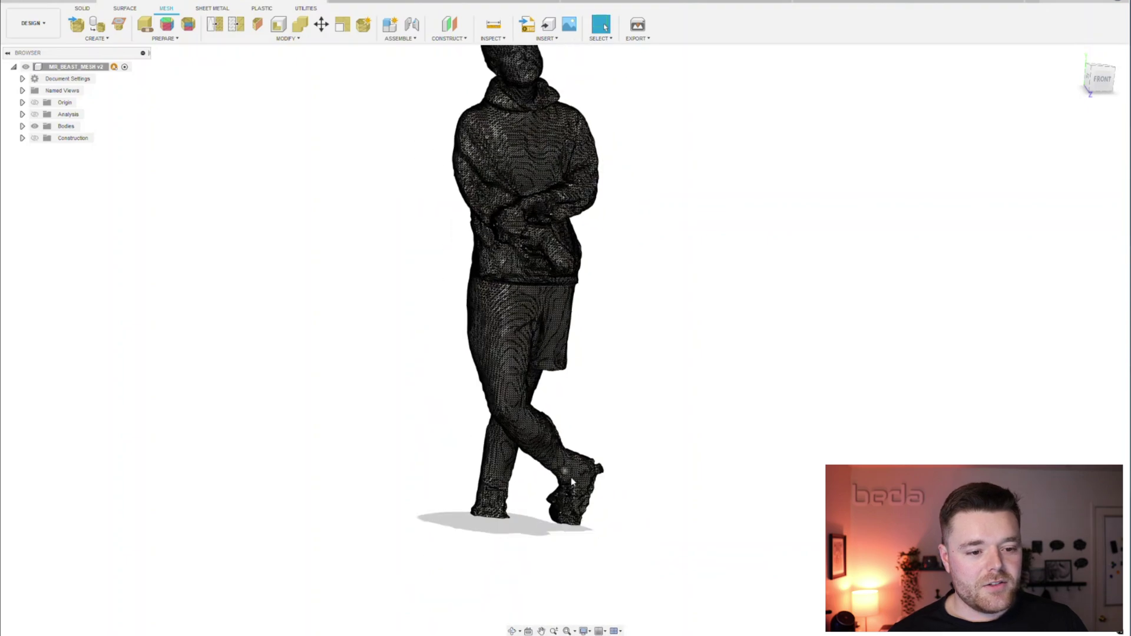
- Inspect the mesh around the figure's crossed legs and shoes, and check the whole body from a raised front view
scroll(572, 498, up, 4)
shift+middle_drag(572, 498, 466, 436)
scroll(555, 505, up, 4)
shift+middle_drag(556, 505, 607, 580)
shift+middle_drag(566, 466, 559, 413)
scroll(539, 355, down, 4)
scroll(525, 406, down, 5)
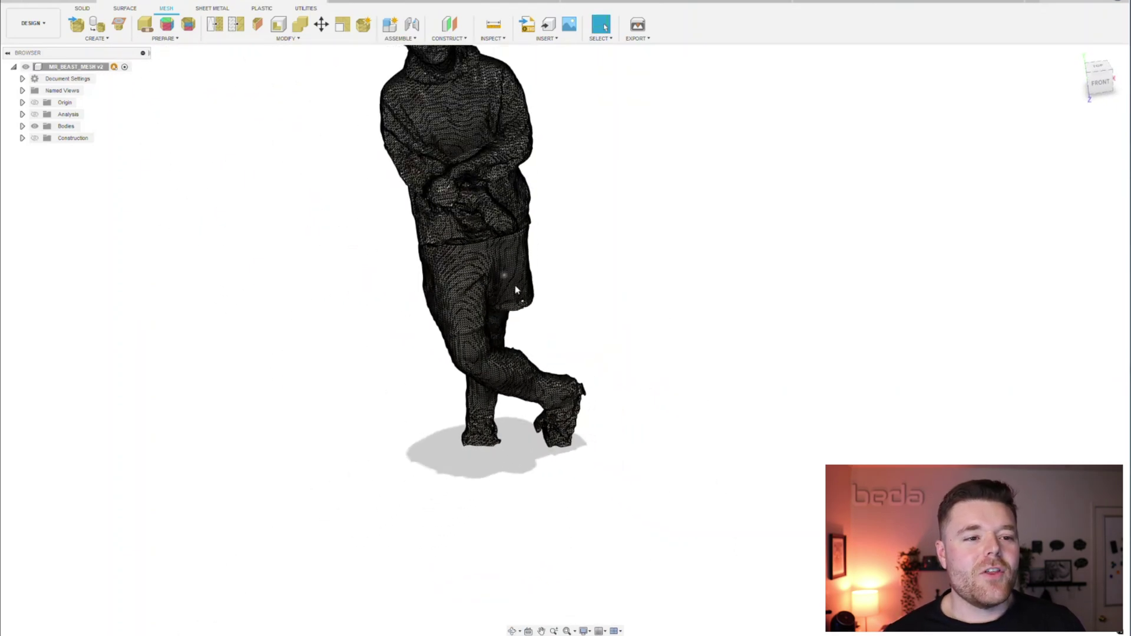
scroll(479, 105, up, 2)
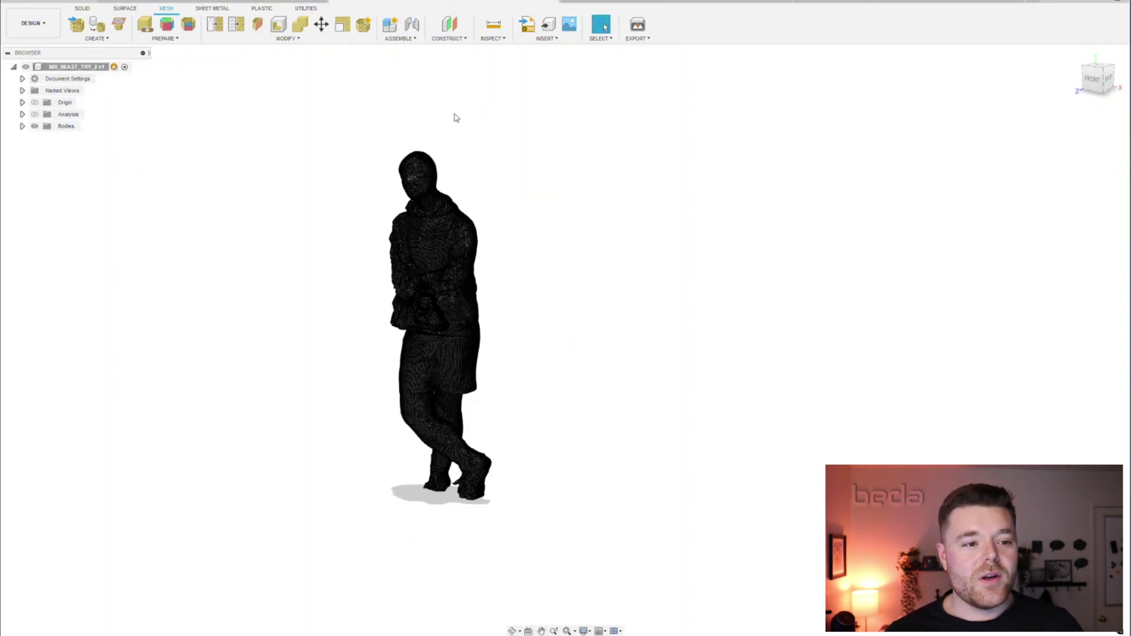
scroll(422, 214, up, 5)
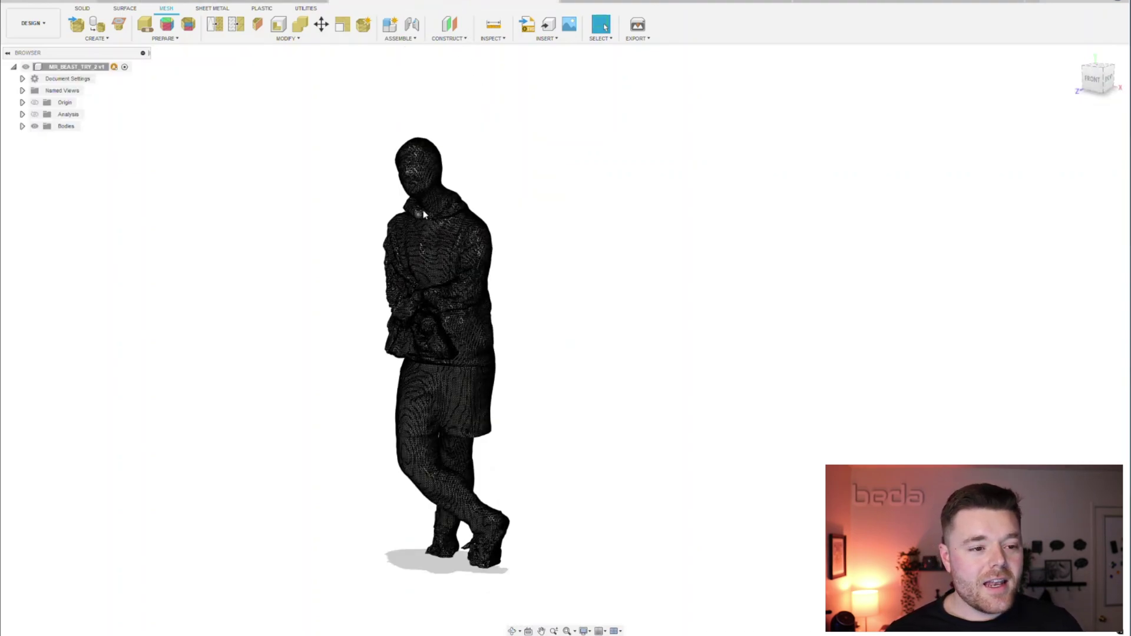
- Examine the figure mesh in the MR_BEAST_TRY design from the front and dismiss the Convert Mesh error
shift+middle_drag(430, 208, 455, 209)
scroll(455, 208, down, 3)
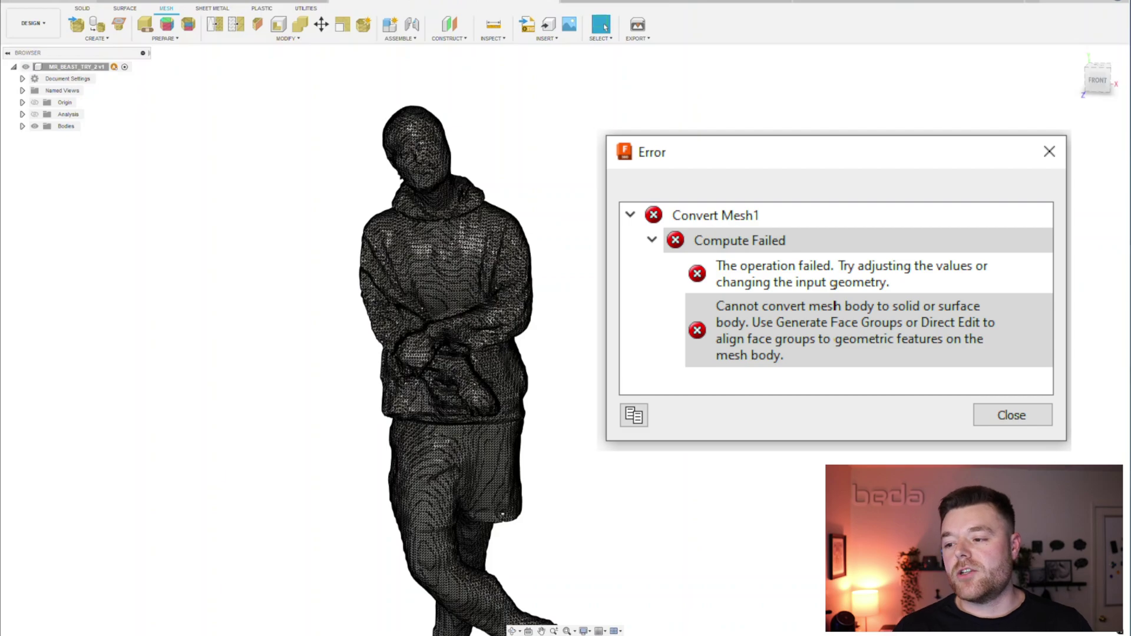
key(Escape)
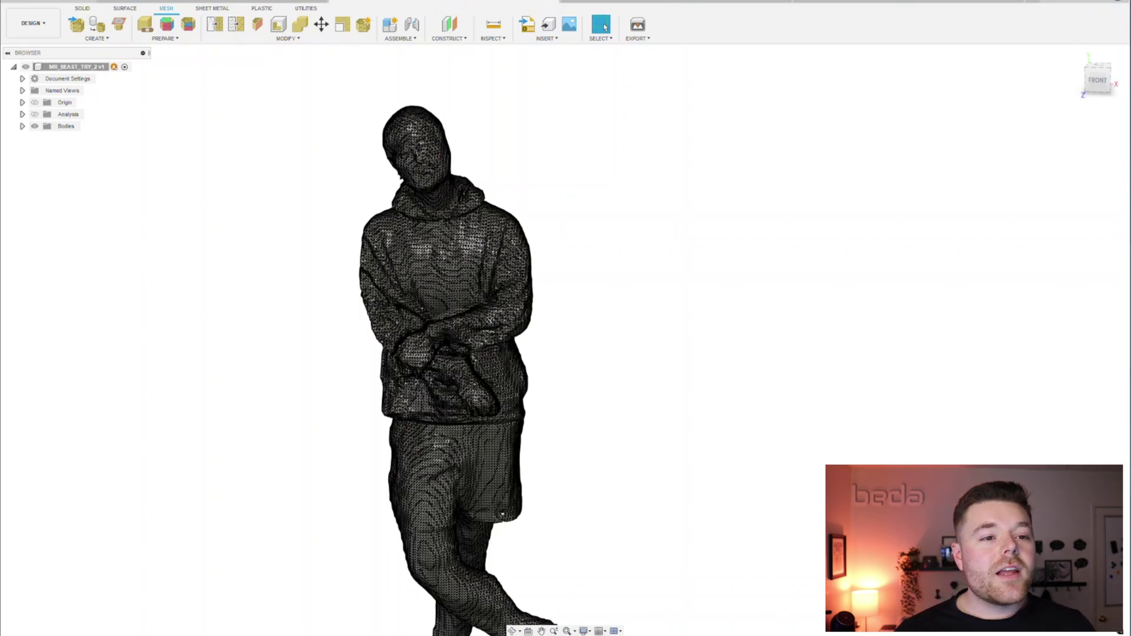
- Switch to the unsaved Predator bust design and examine the dense mesh on its chest, face and teeth
click(691, 2)
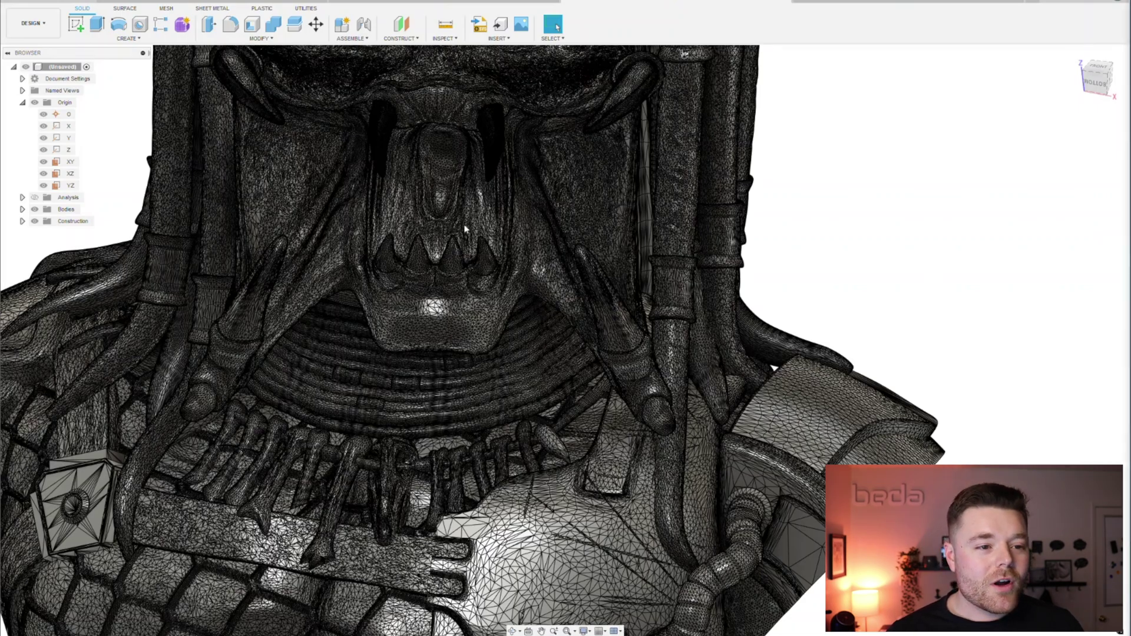
scroll(465, 230, down, 2)
scroll(563, 304, down, 2)
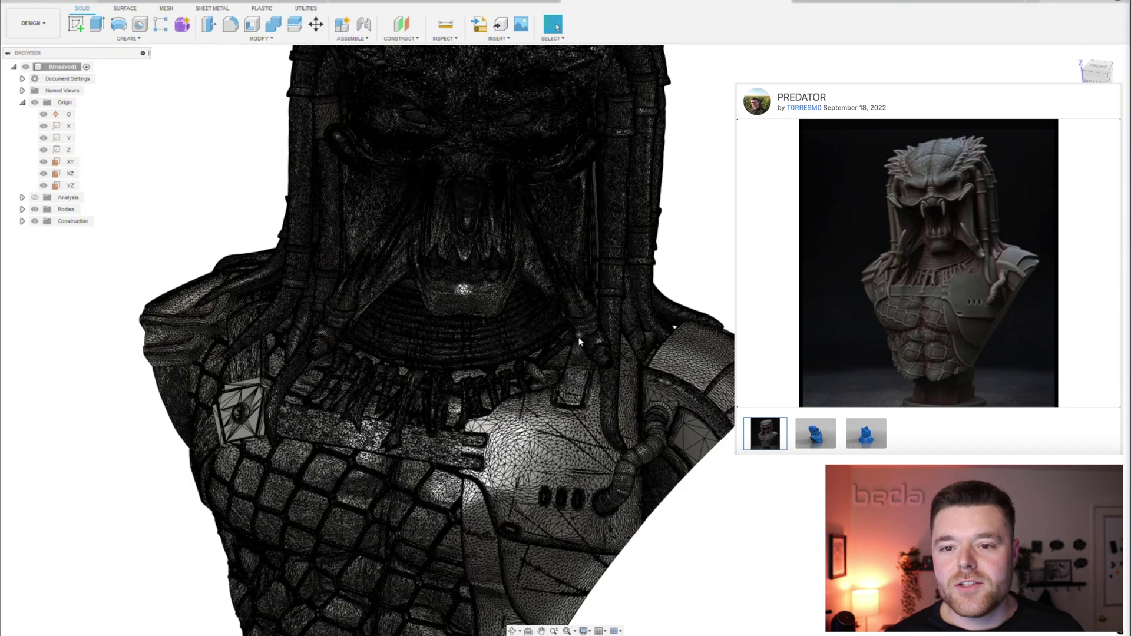
scroll(653, 381, down, 2)
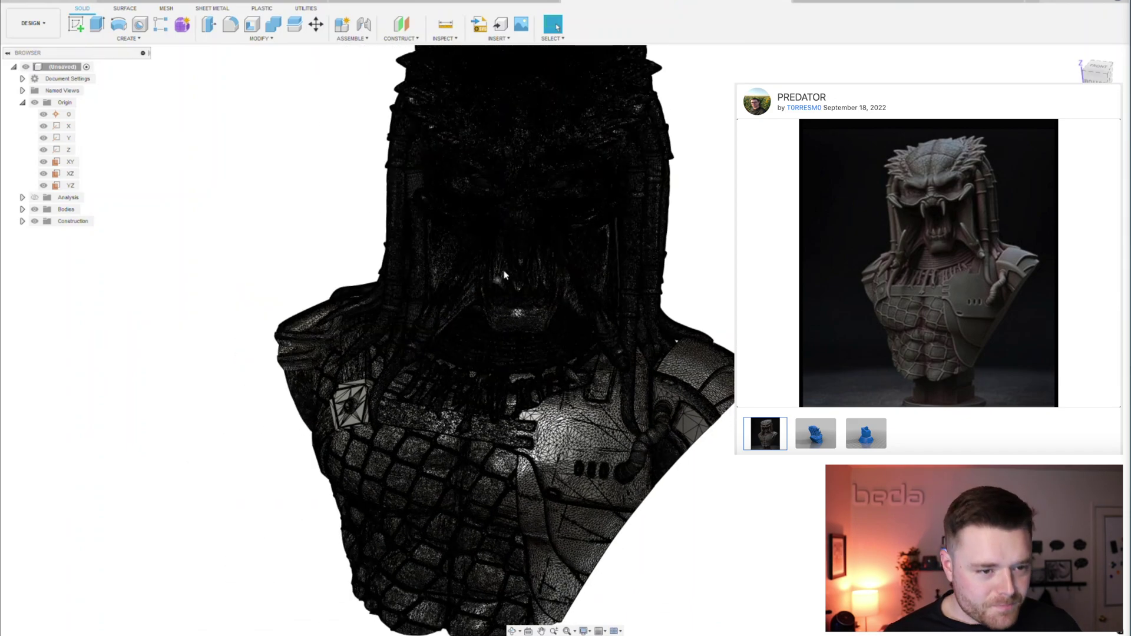
scroll(504, 275, up, 4)
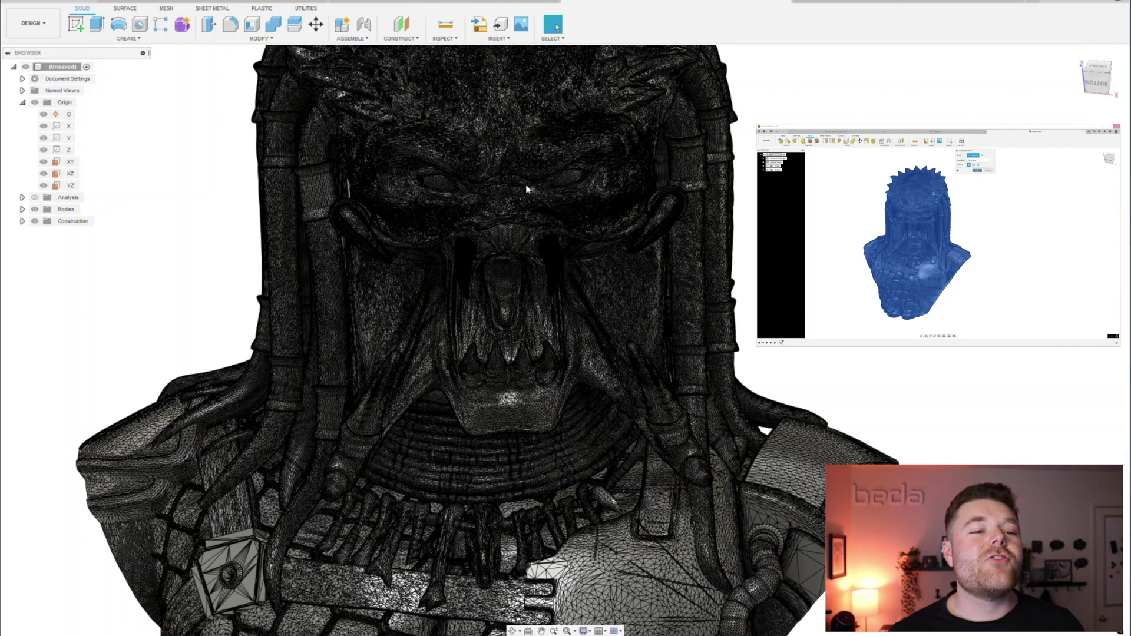
scroll(522, 185, up, 5)
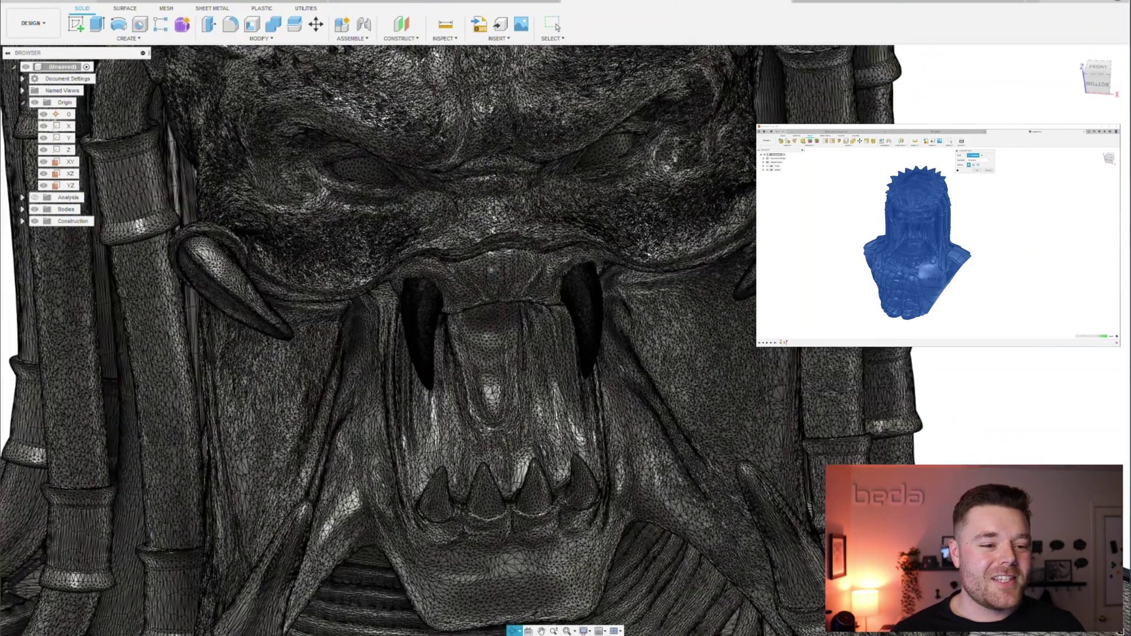
shift+middle_drag(493, 185, 491, 231)
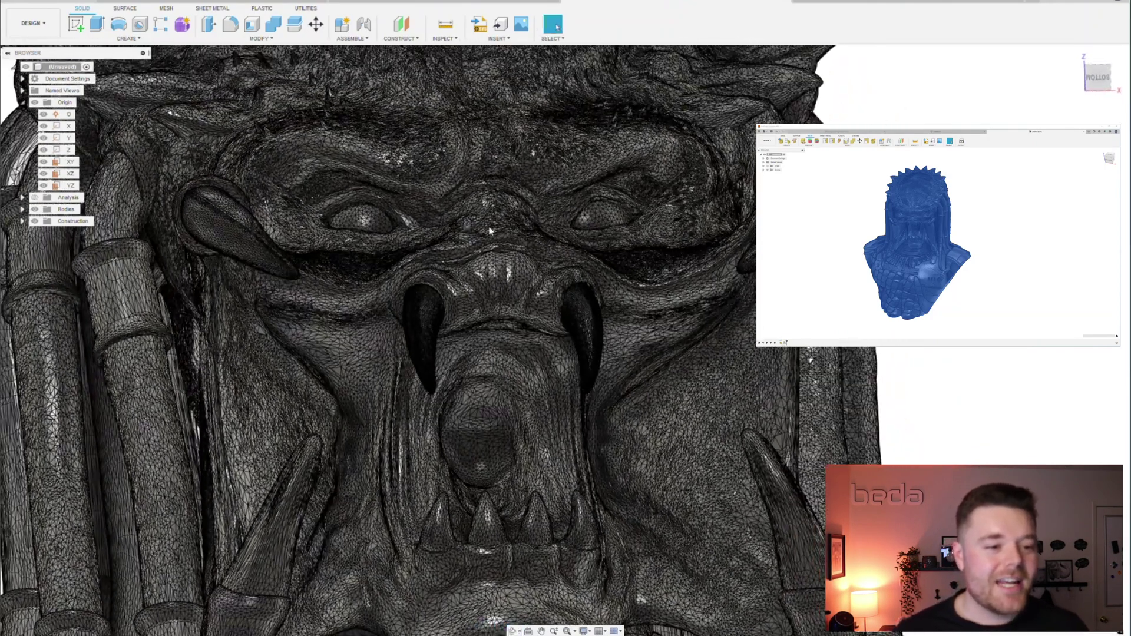
scroll(573, 222, down, 5)
scroll(485, 293, up, 6)
shift+middle_drag(483, 292, 488, 308)
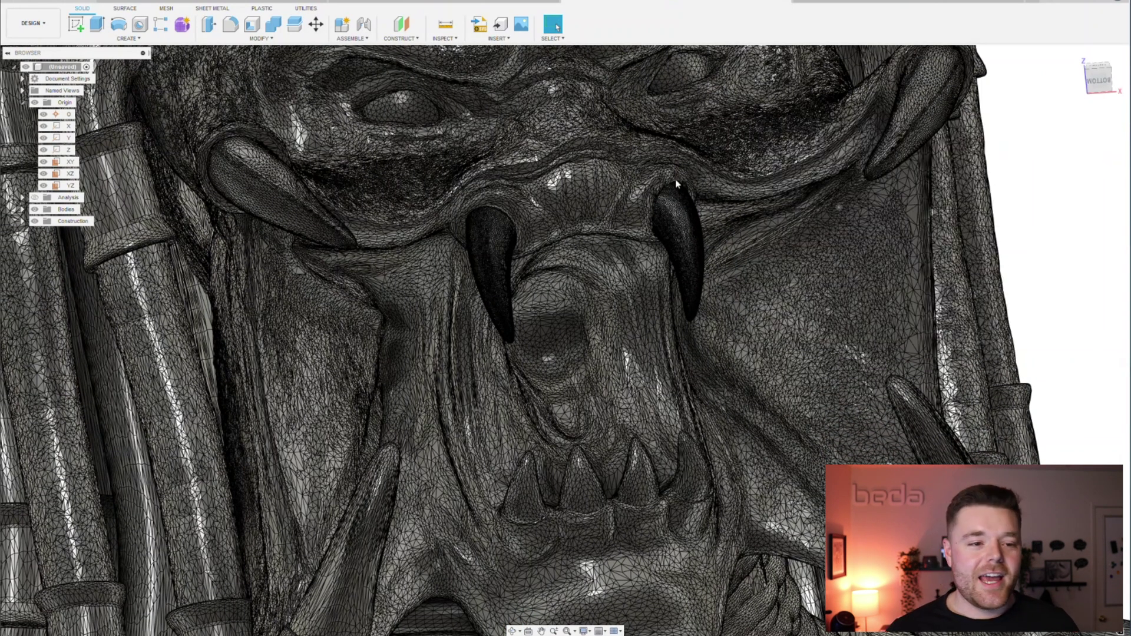
- Inspect the Predator bust's mesh from the side and around its fangs and dreadlocks
scroll(657, 263, down, 6)
shift+middle_drag(634, 242, 412, 255)
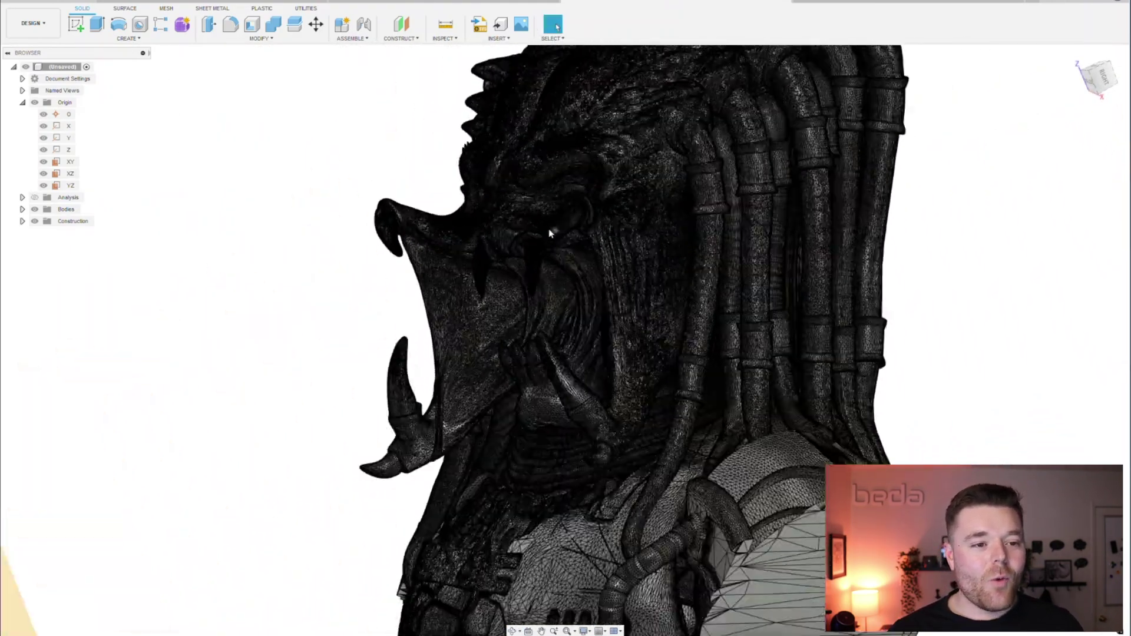
scroll(566, 265, up, 5)
shift+middle_drag(442, 259, 553, 238)
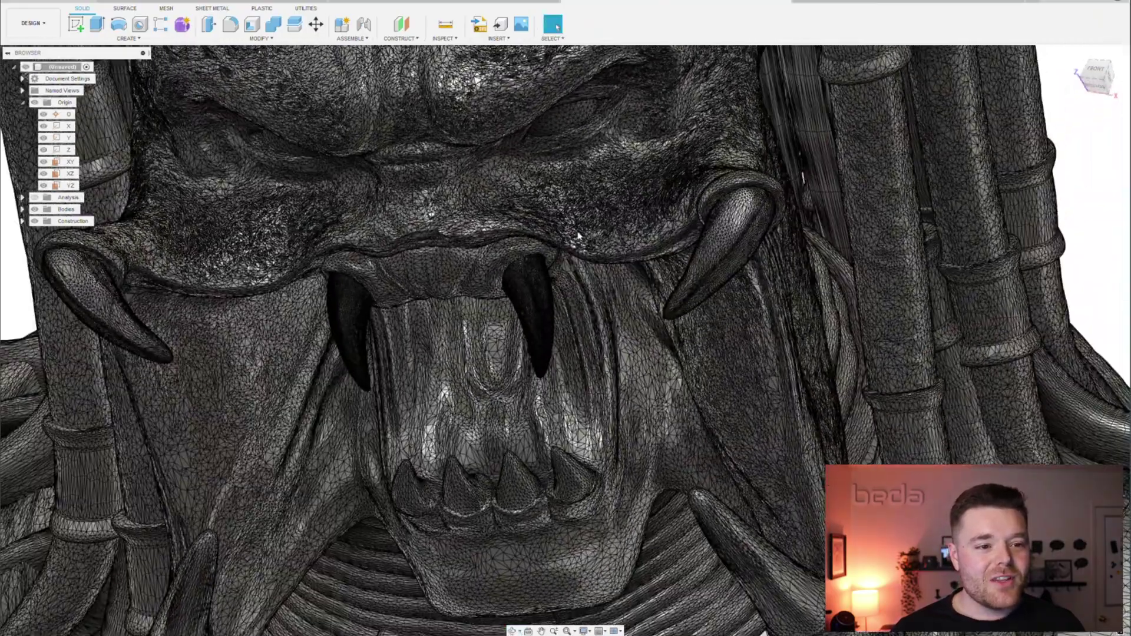
scroll(570, 234, down, 2)
scroll(528, 208, down, 5)
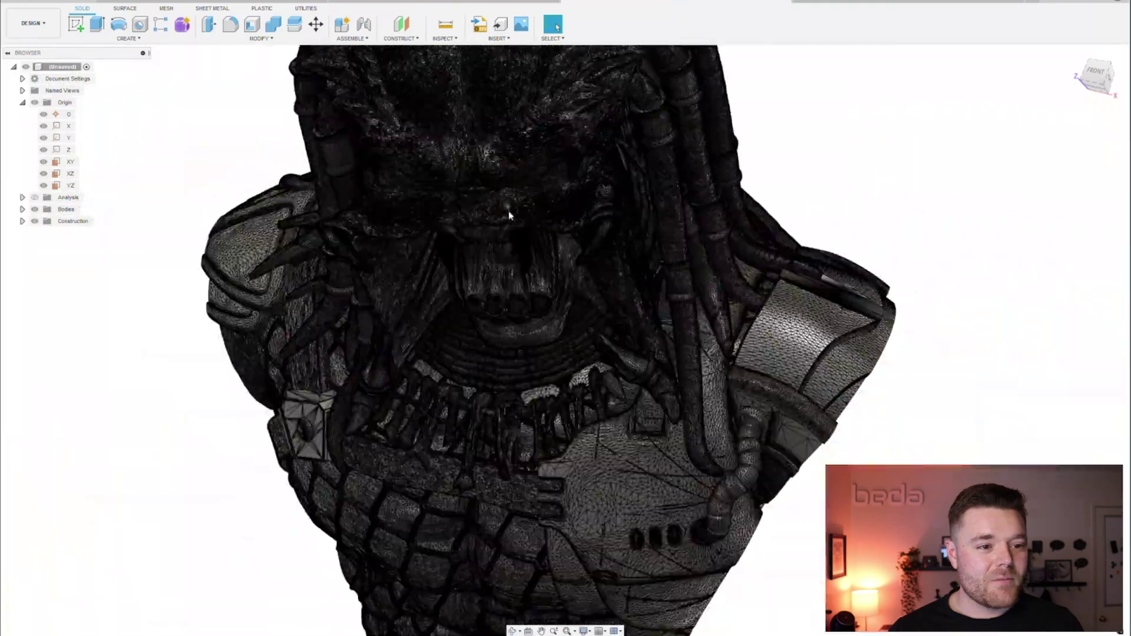
- Show the section analysis of the Predator bust and view its cut face together with the origin planes
shift+middle_drag(509, 216, 341, 220)
click(35, 198)
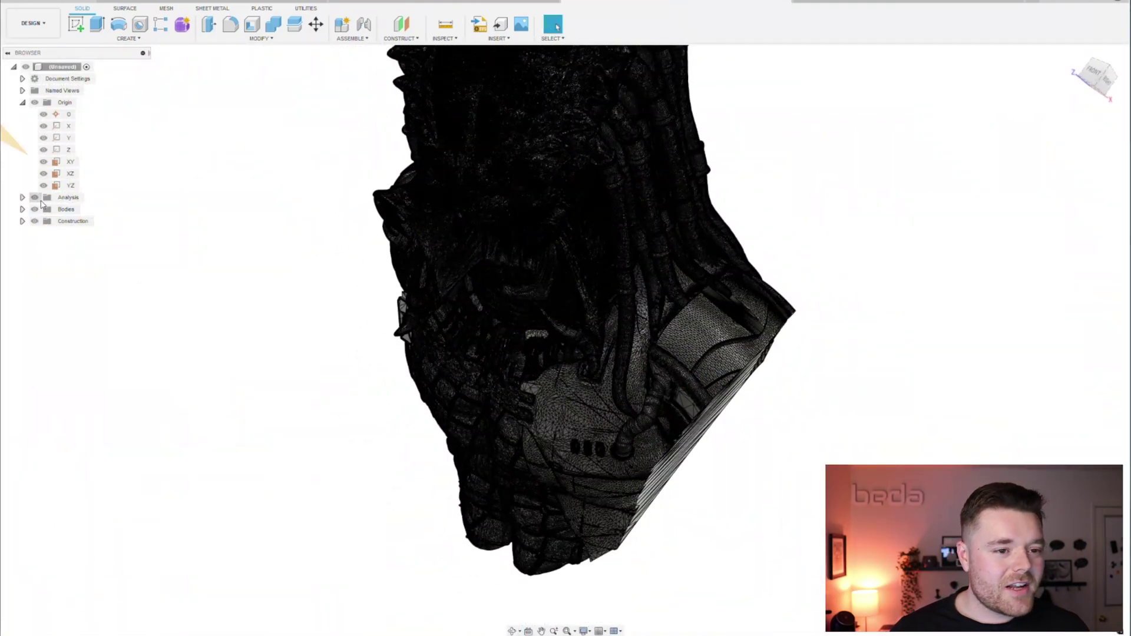
shift+middle_drag(555, 191, 403, 458)
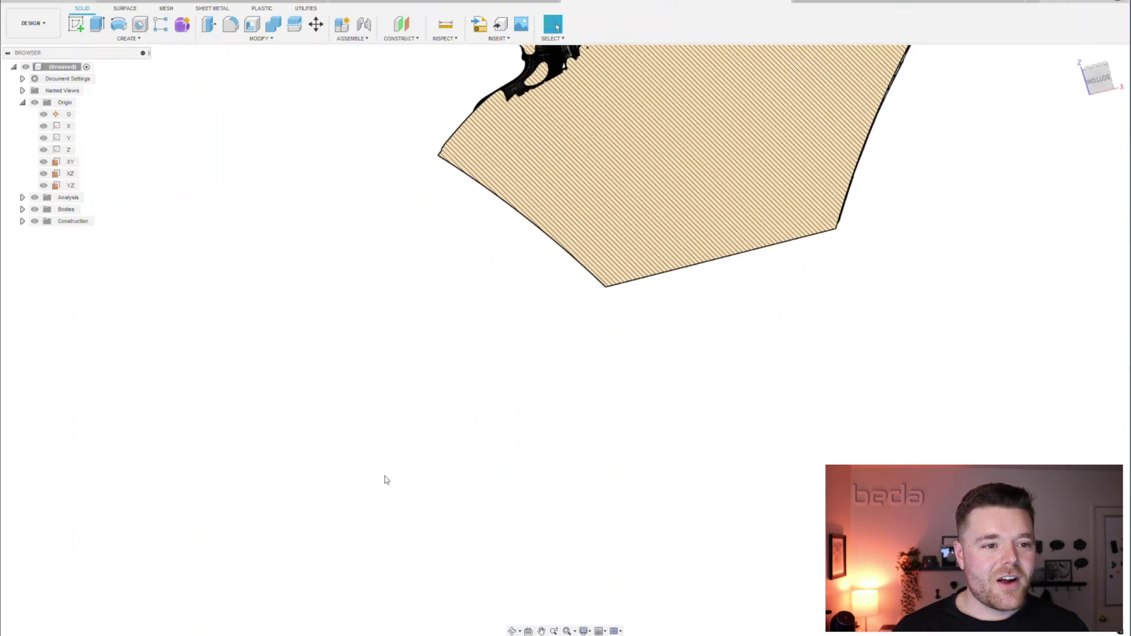
scroll(385, 480, down, 8)
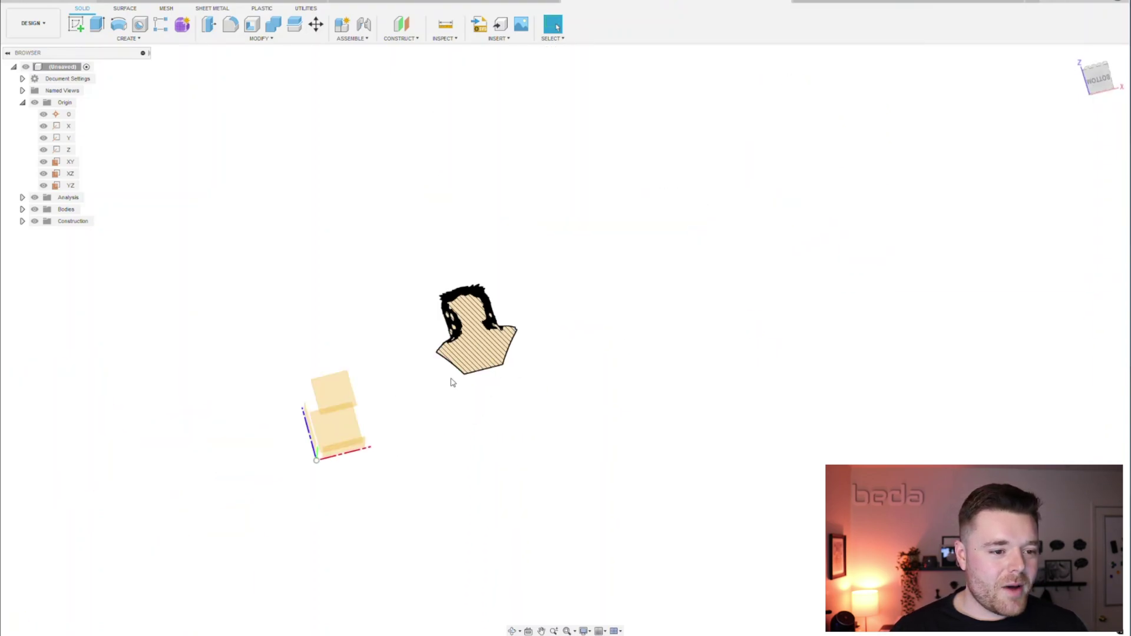
scroll(453, 382, up, 10)
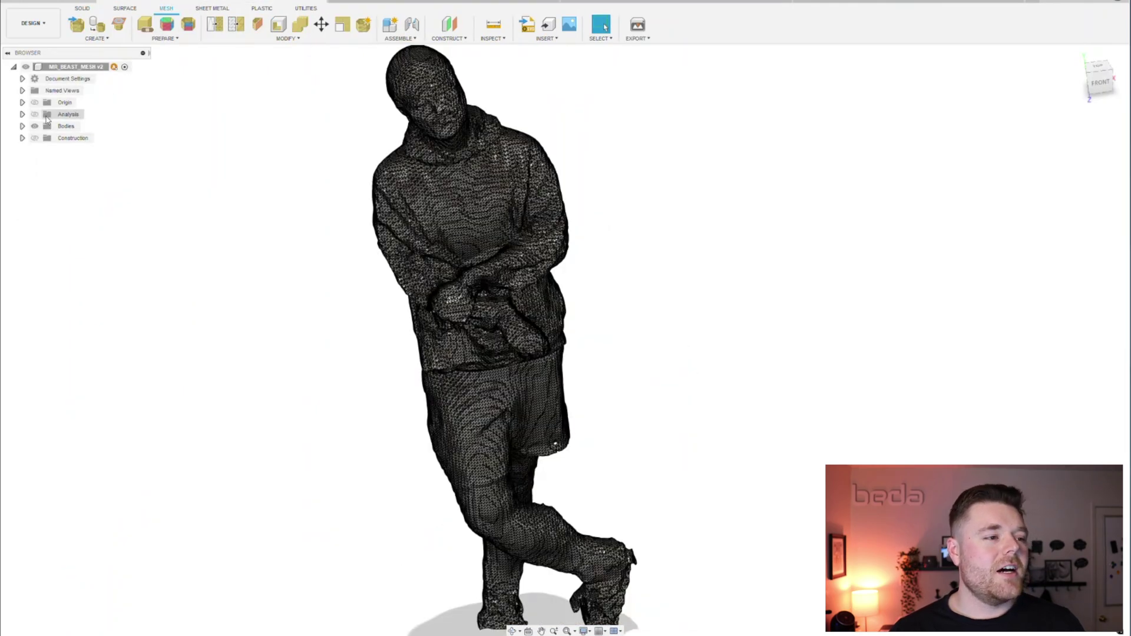
- Show the section analysis in both the MR_BEAST_MESH and MR_BEAST_TRY designs and view the figures' cut faces at an angle
click(35, 115)
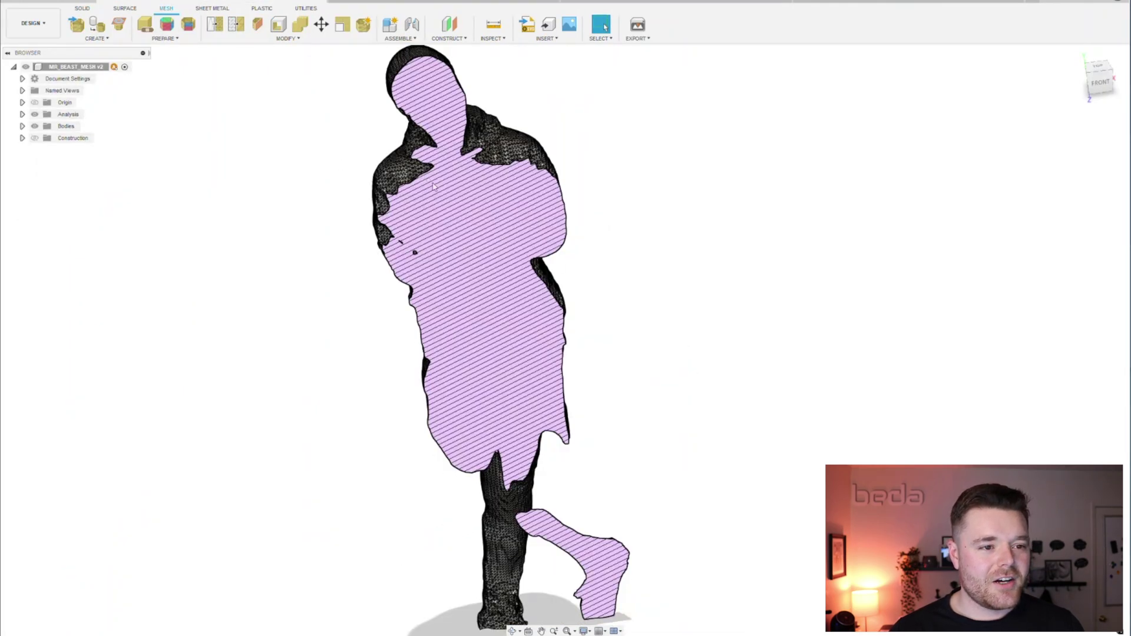
mouse_move(433, 186)
shift+middle_down()
mouse_move(518, 182)
mouse_move(527, 161)
mouse_move(427, 188)
shift+middle_up()
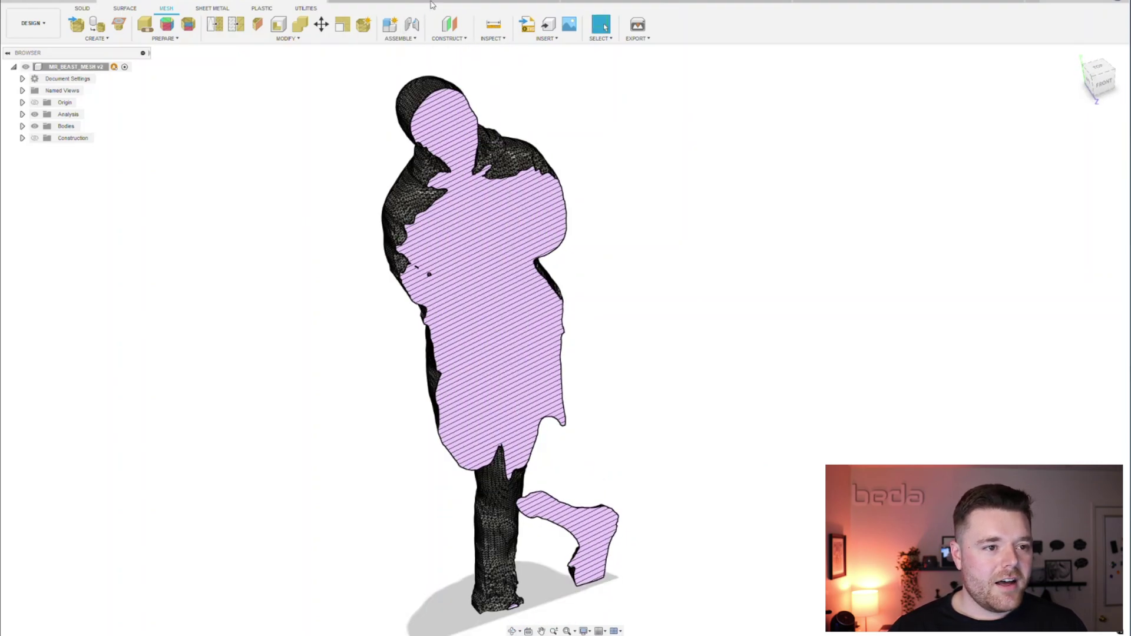
click(432, 3)
click(35, 114)
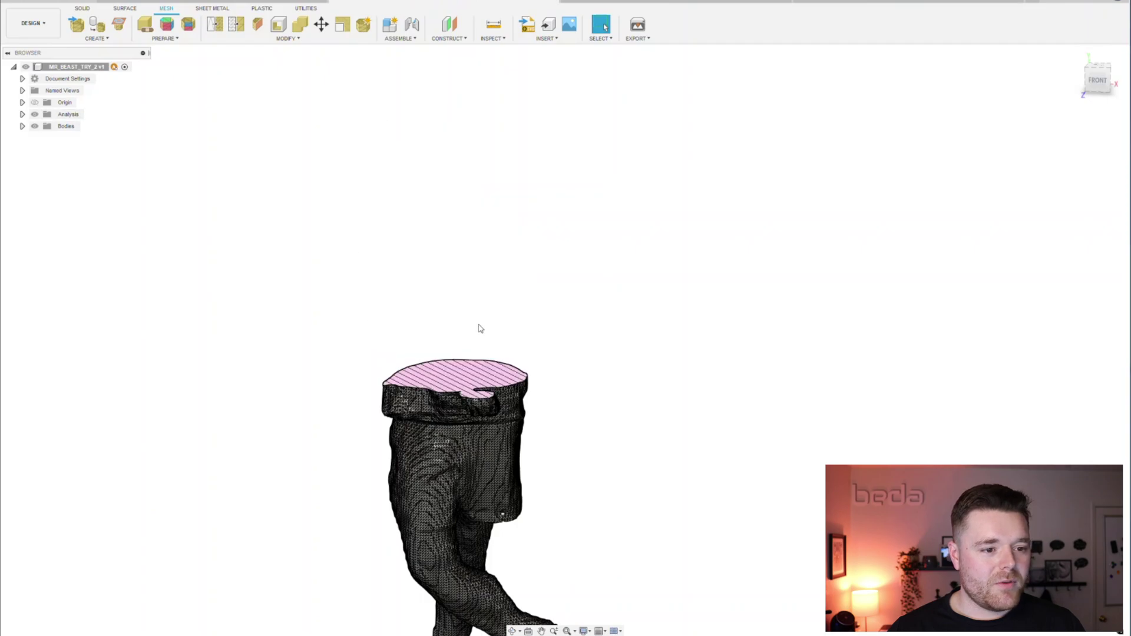
shift+middle_drag(481, 329, 509, 307)
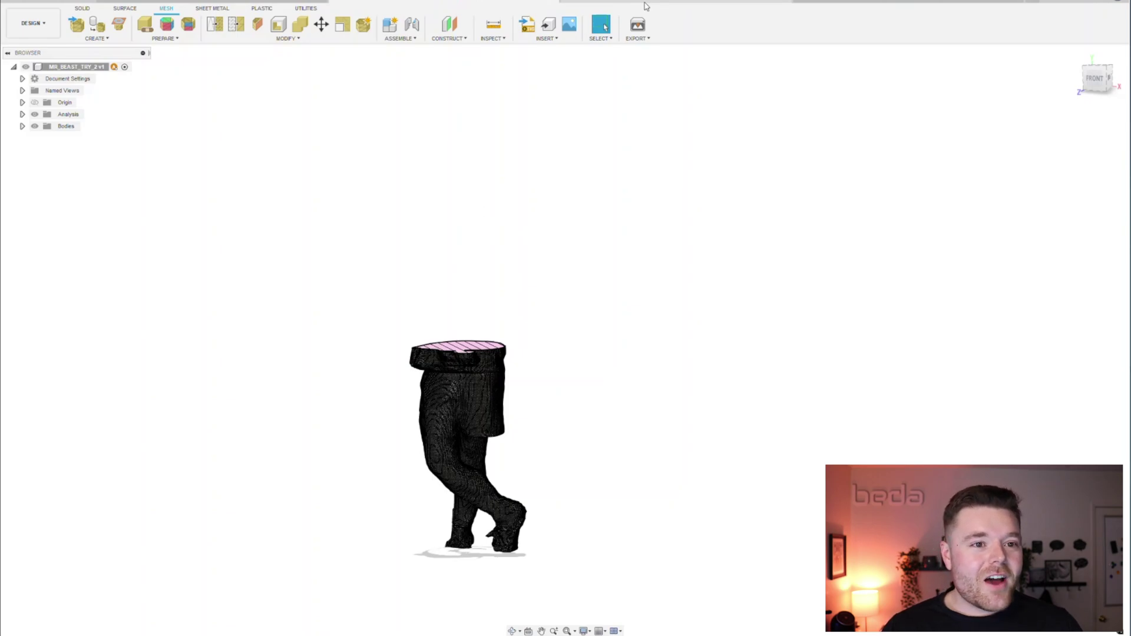
- Switch to the unsaved Predator bust design and view its section cut face and dreadlocks from an angle
click(677, 4)
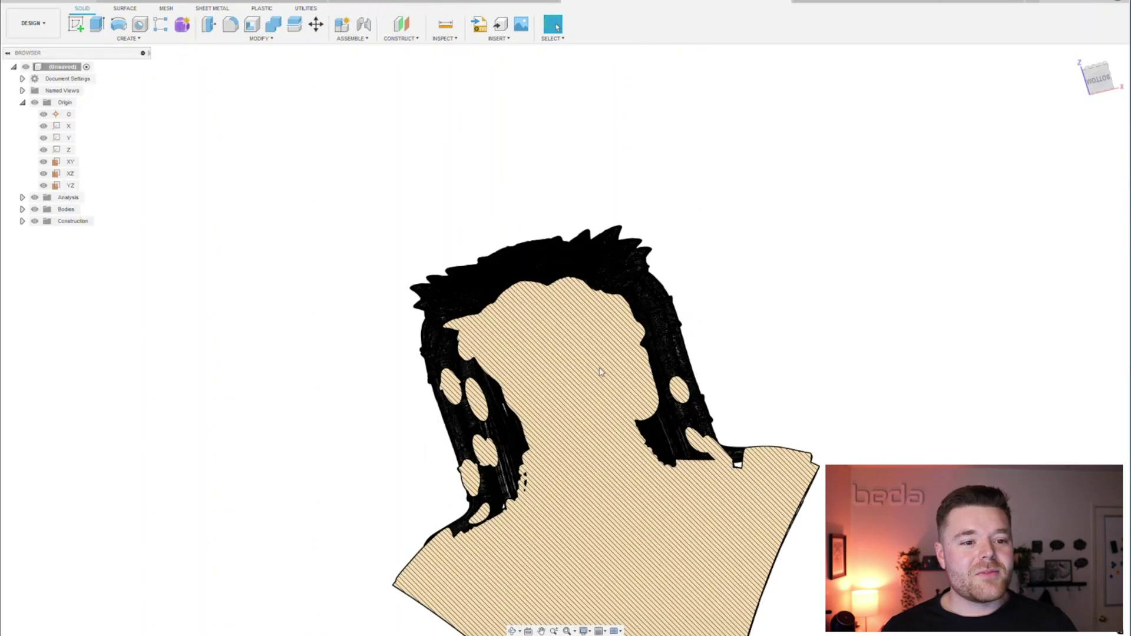
scroll(305, 222, down, 4)
mouse_move(460, 365)
shift+middle_down()
mouse_move(518, 366)
mouse_move(556, 329)
mouse_move(464, 329)
shift+middle_up()
scroll(464, 329, up, 5)
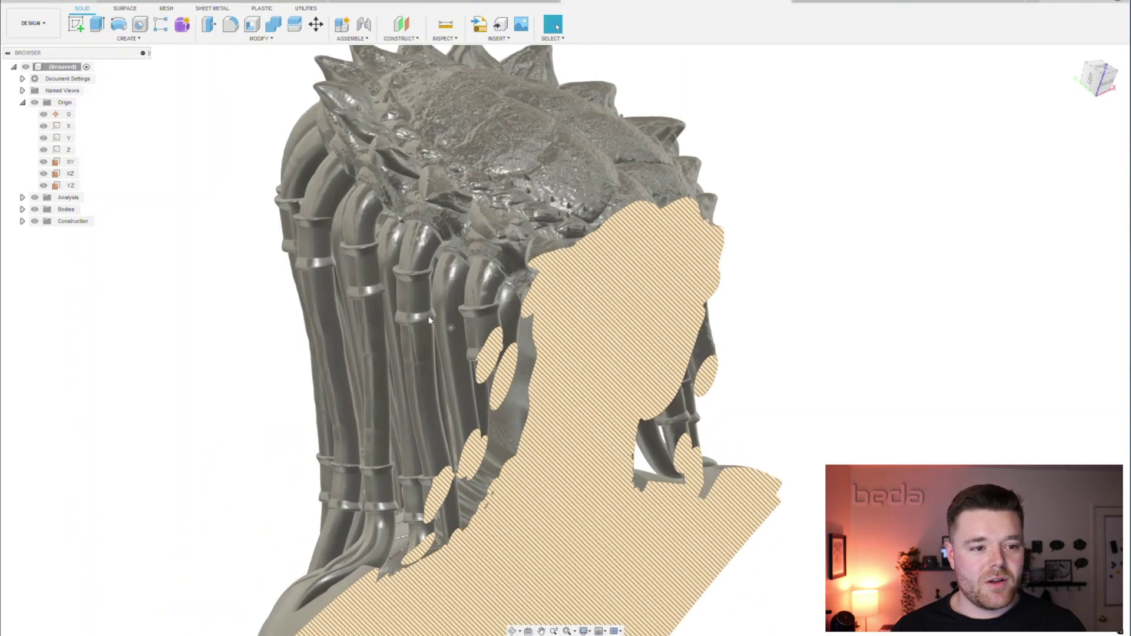
scroll(429, 315, down, 2)
scroll(436, 275, down, 4)
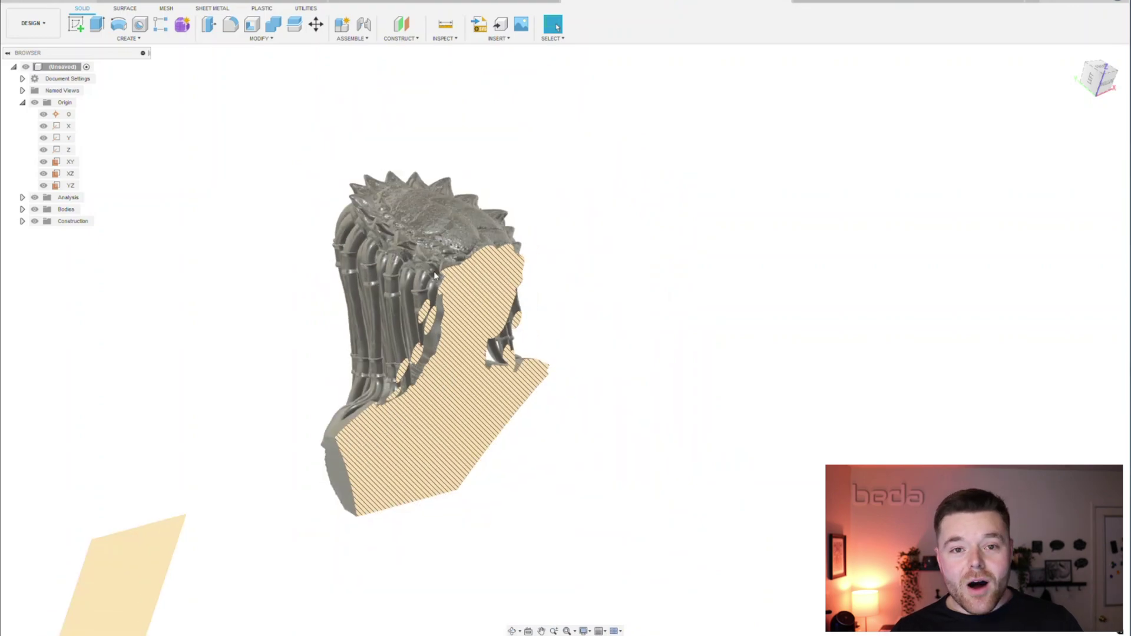
scroll(436, 275, down, 2)
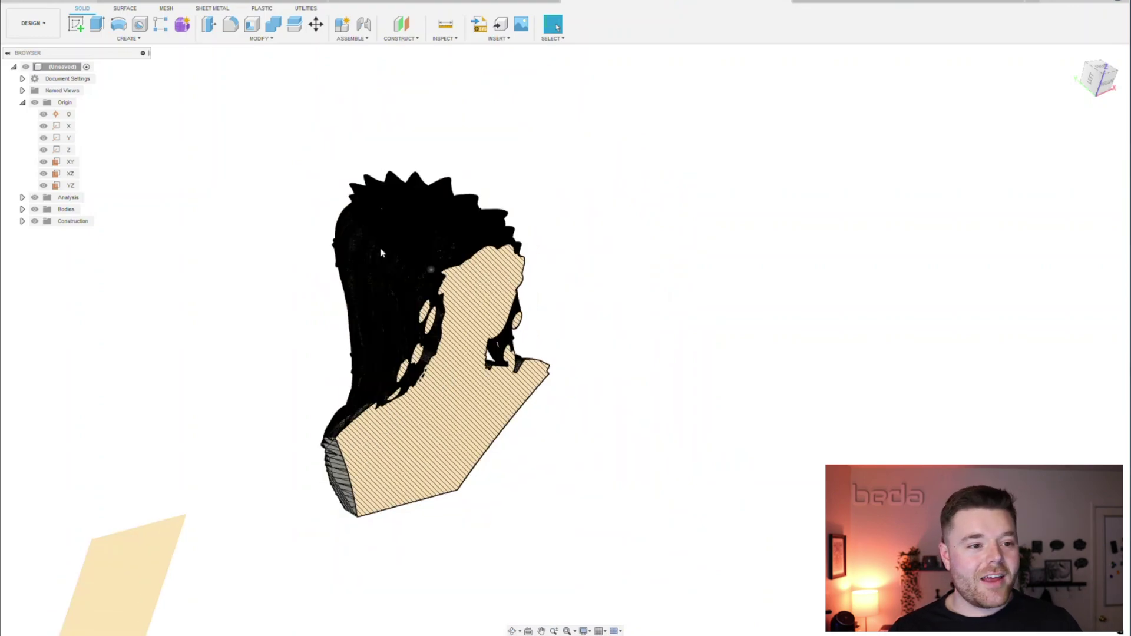
- Switch to the other, unsectioned MR_BEAST_TRY design and examine the figure's mesh from the front and at an angle
click(840, 6)
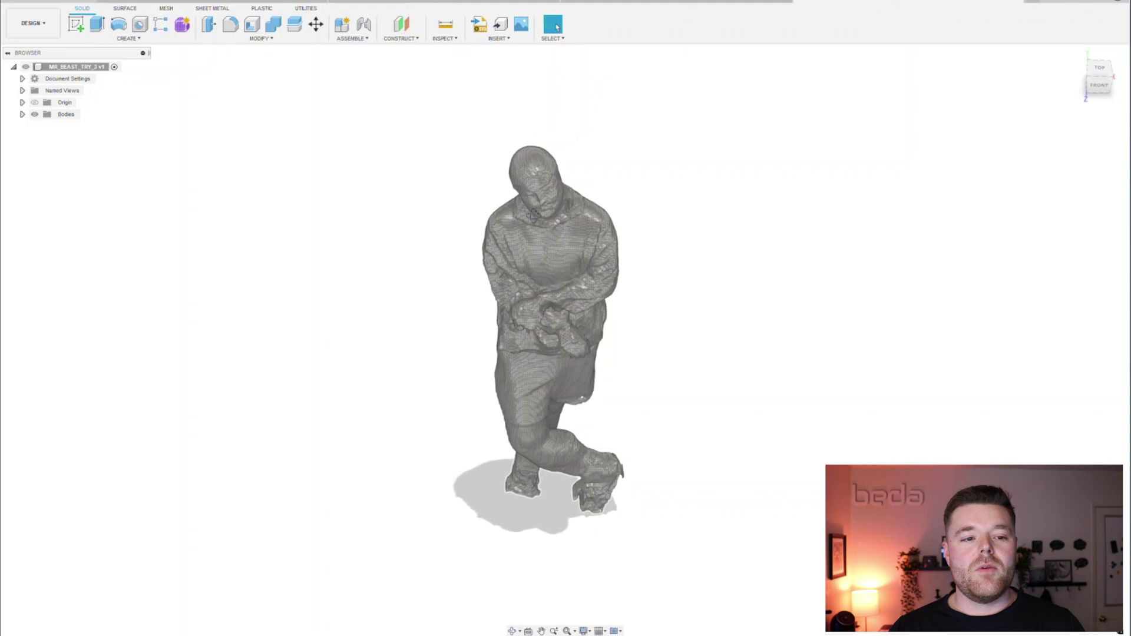
shift+middle_drag(534, 215, 556, 181)
scroll(546, 171, up, 4)
scroll(518, 152, down, 3)
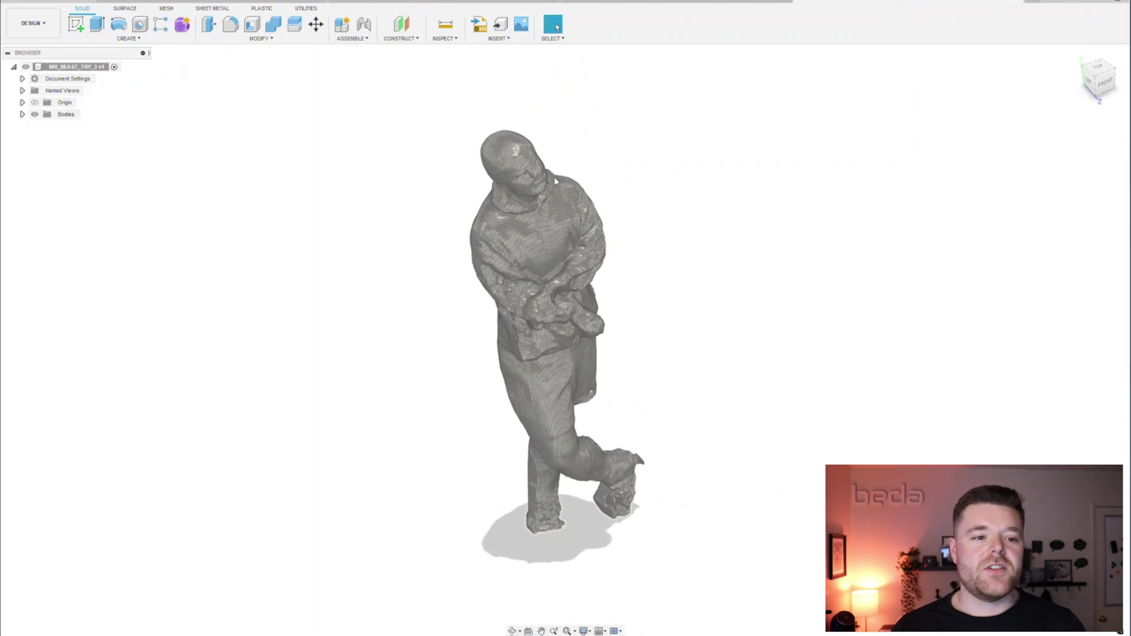
scroll(554, 176, up, 2)
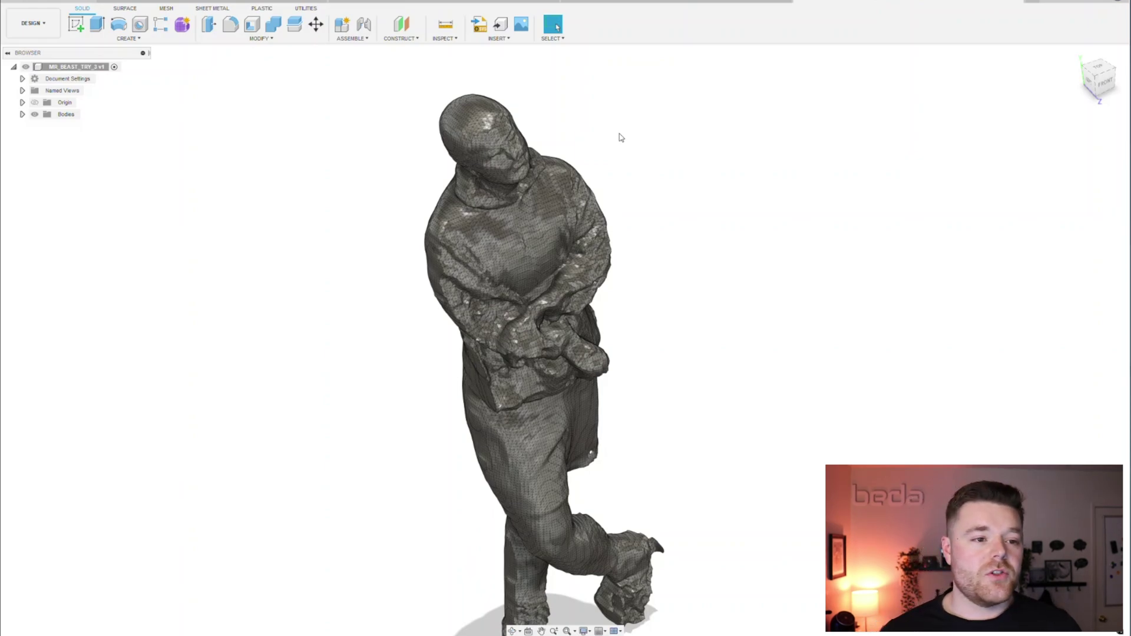
shift+middle_drag(596, 130, 579, 126)
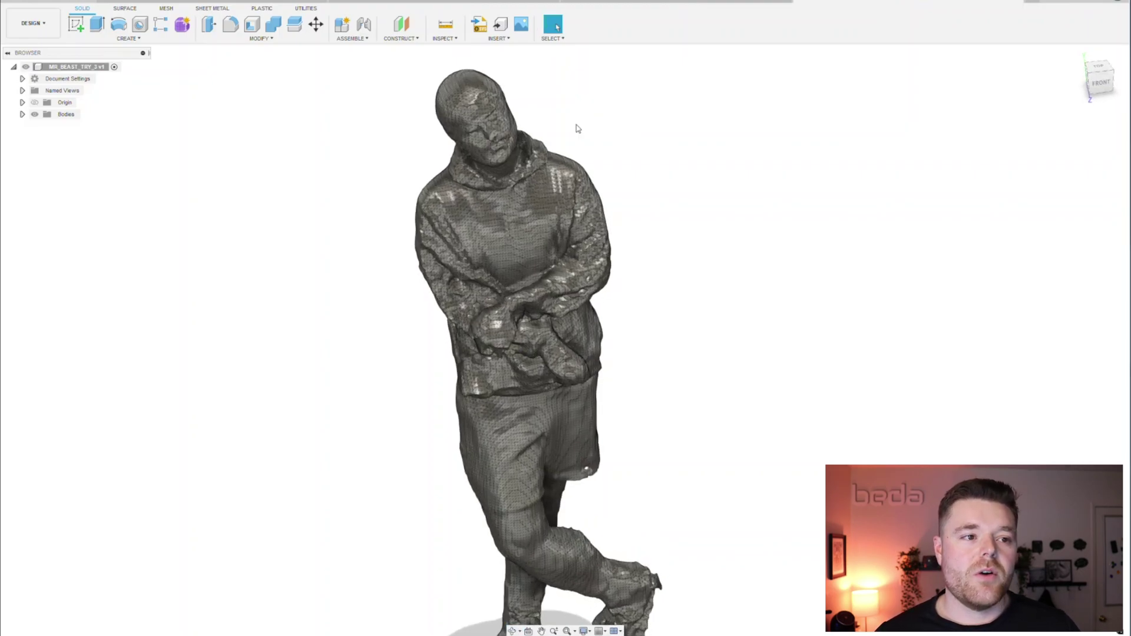
scroll(515, 80, down, 3)
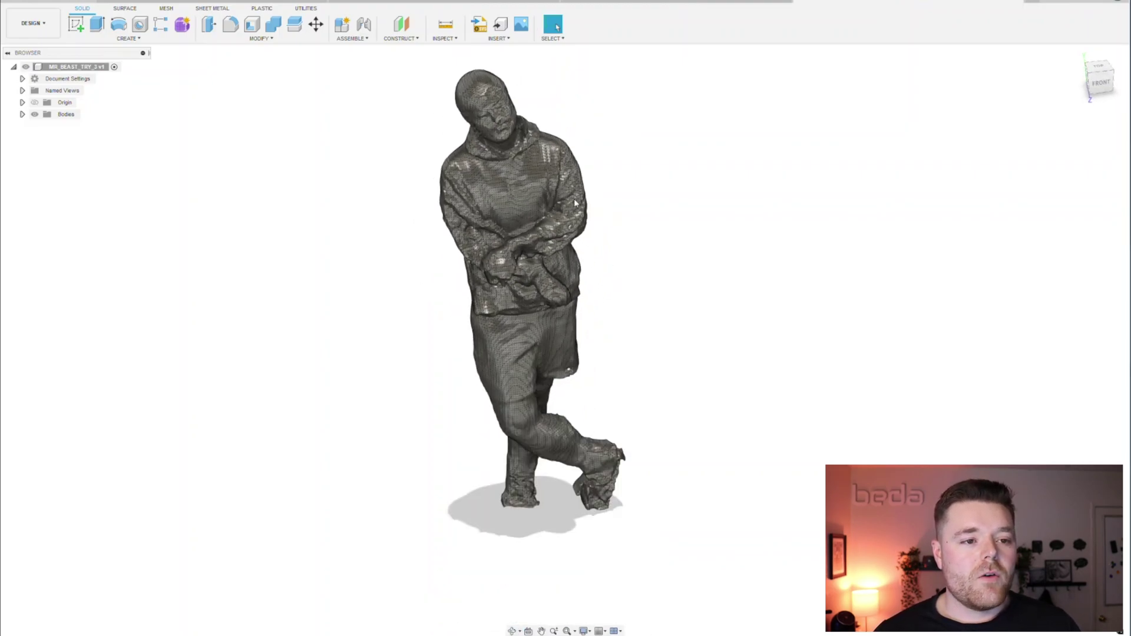
shift+middle_drag(567, 273, 538, 278)
scroll(490, 129, up, 5)
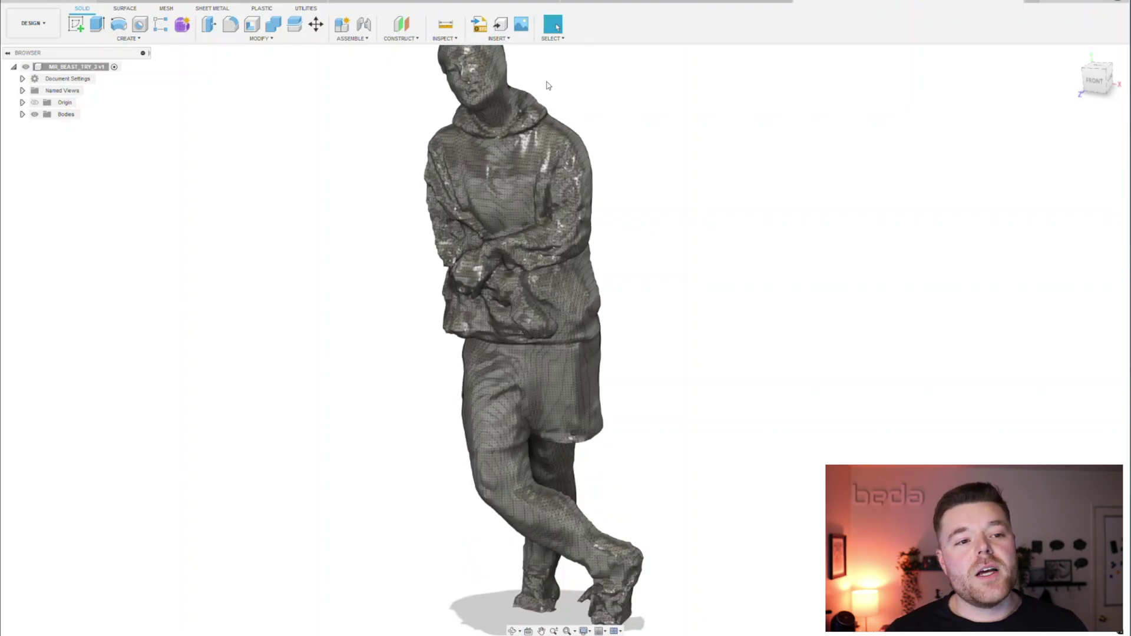
scroll(544, 86, down, 3)
scroll(538, 115, up, 2)
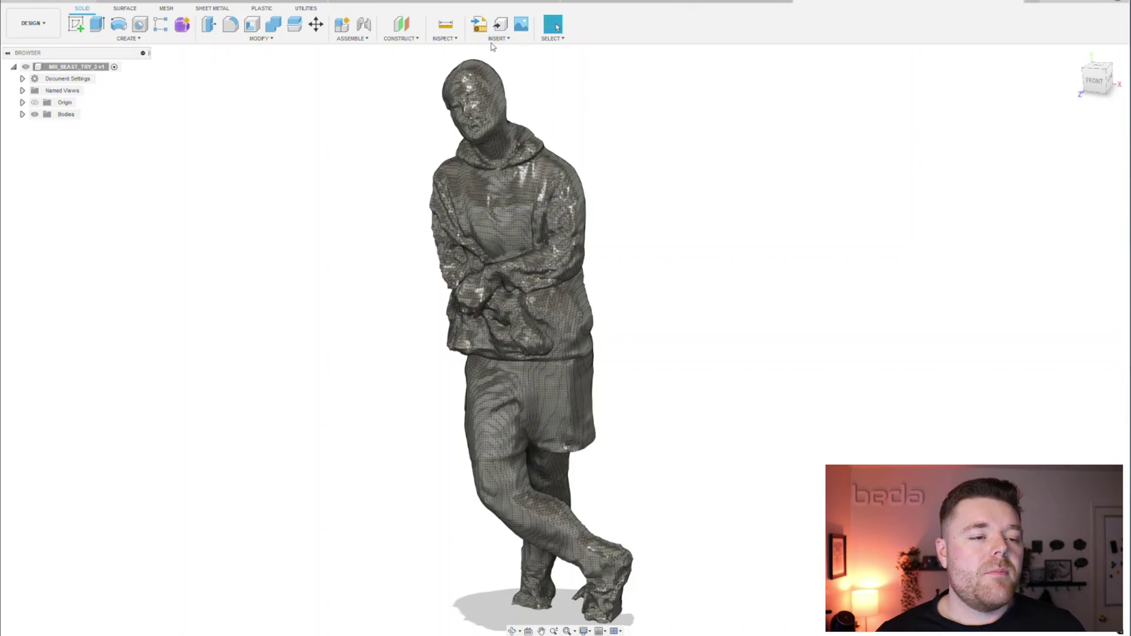
- Try to convert the standing figure's mesh body with Convert Mesh, using the Parametric operation
click(166, 10)
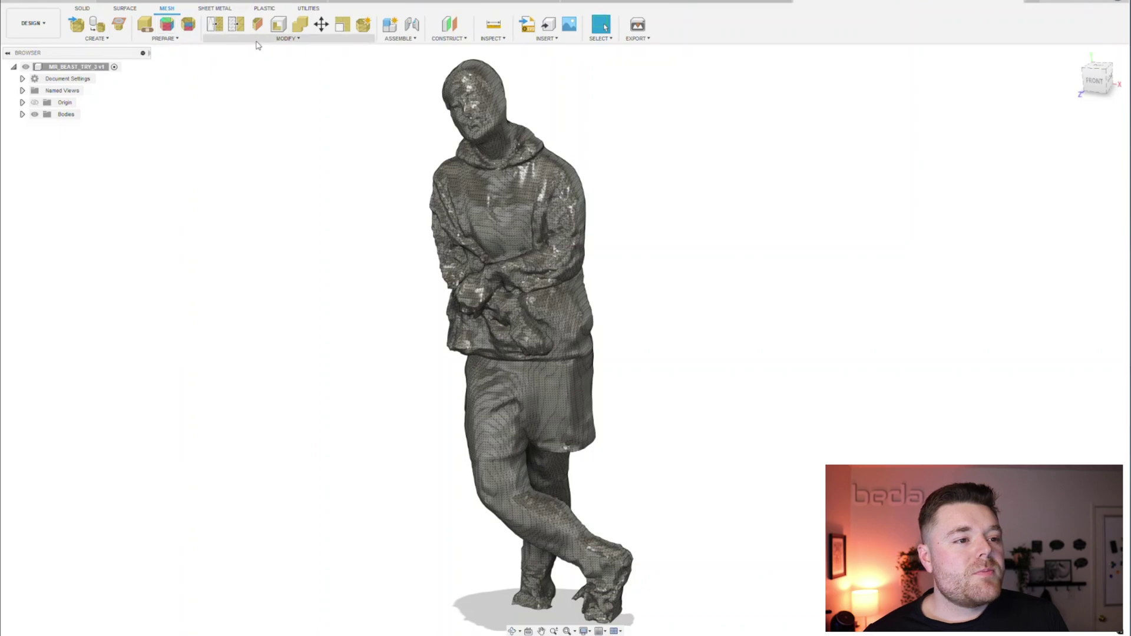
click(302, 42)
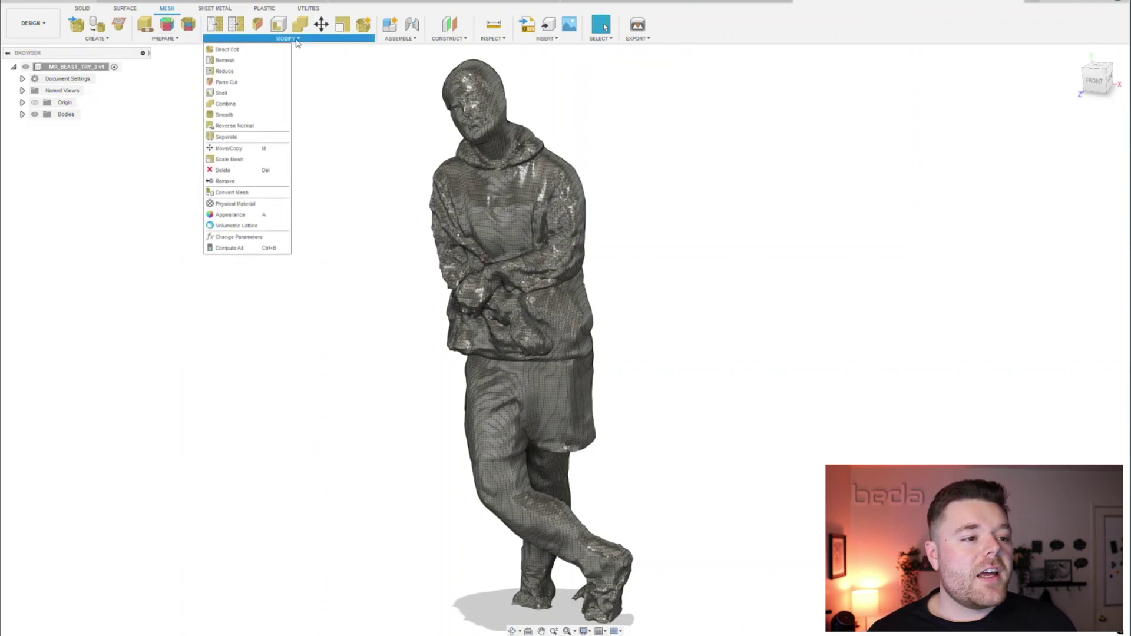
click(253, 192)
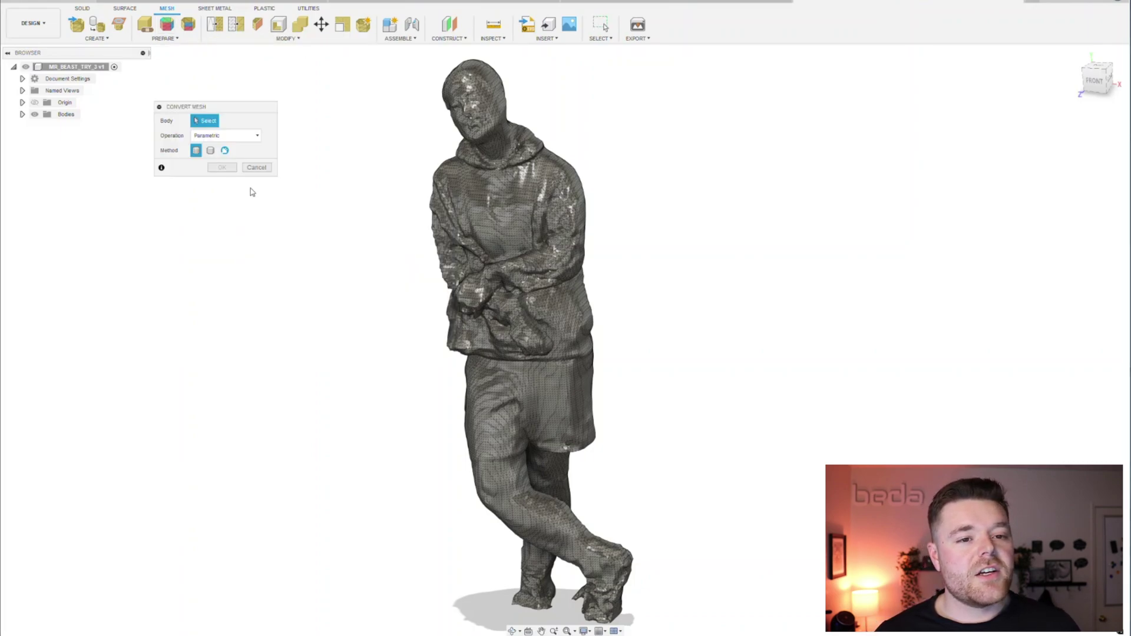
drag(208, 104, 210, 113)
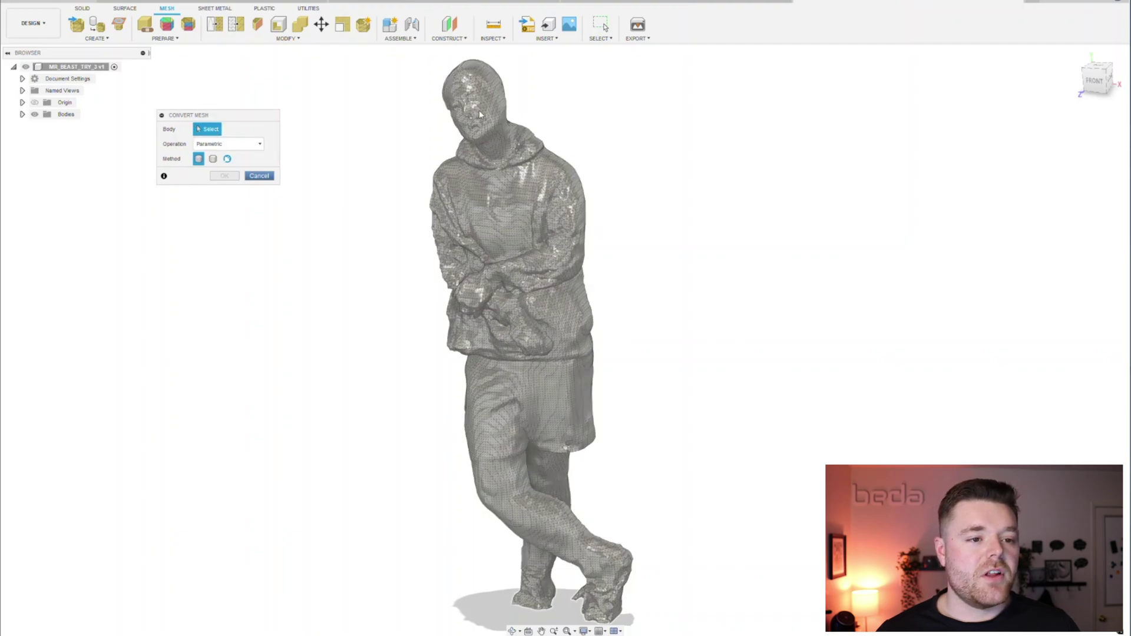
click(479, 110)
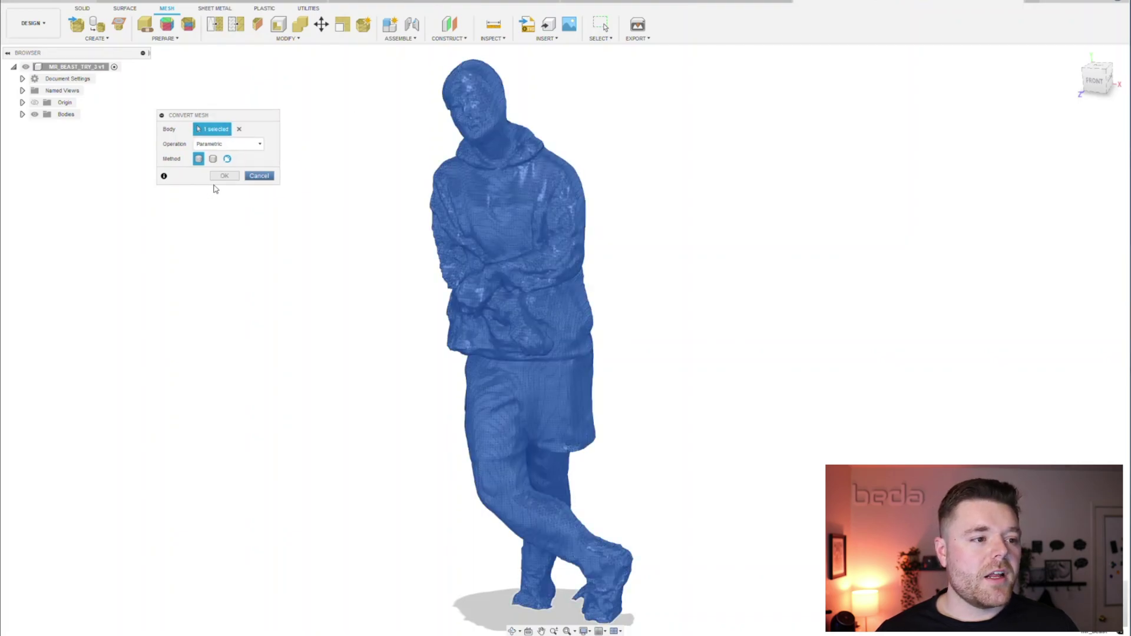
click(200, 159)
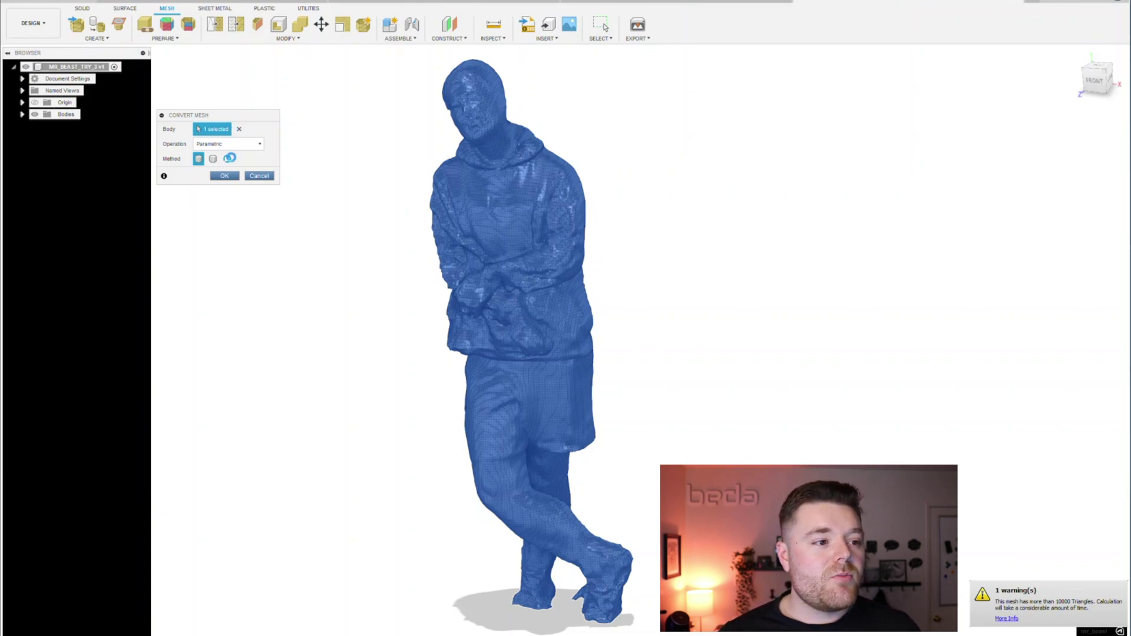
click(224, 176)
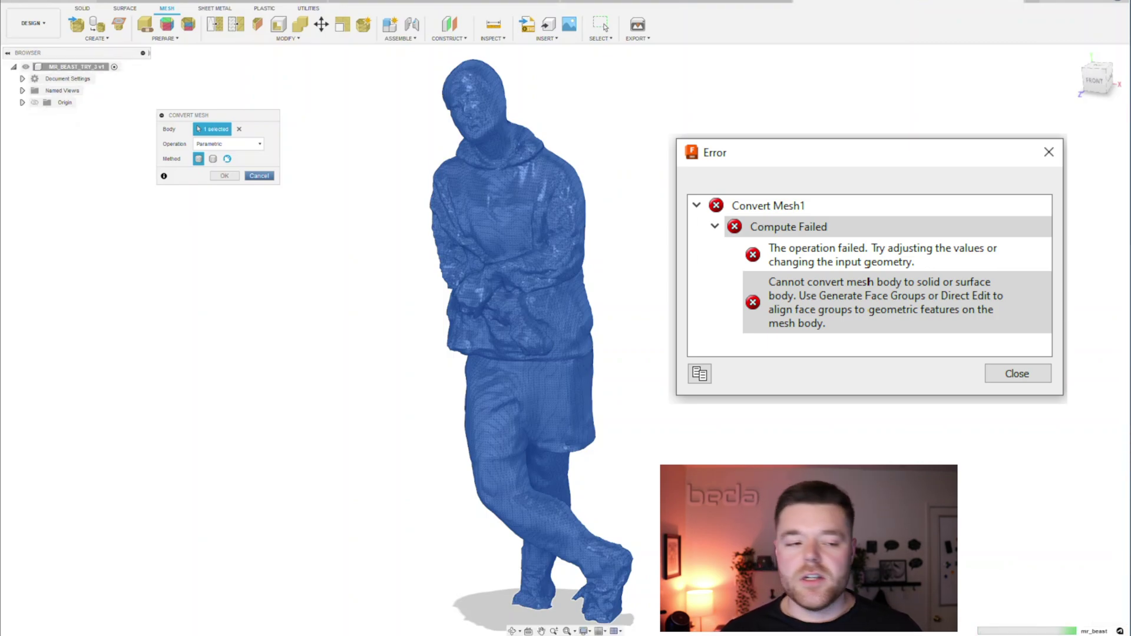
click(255, 177)
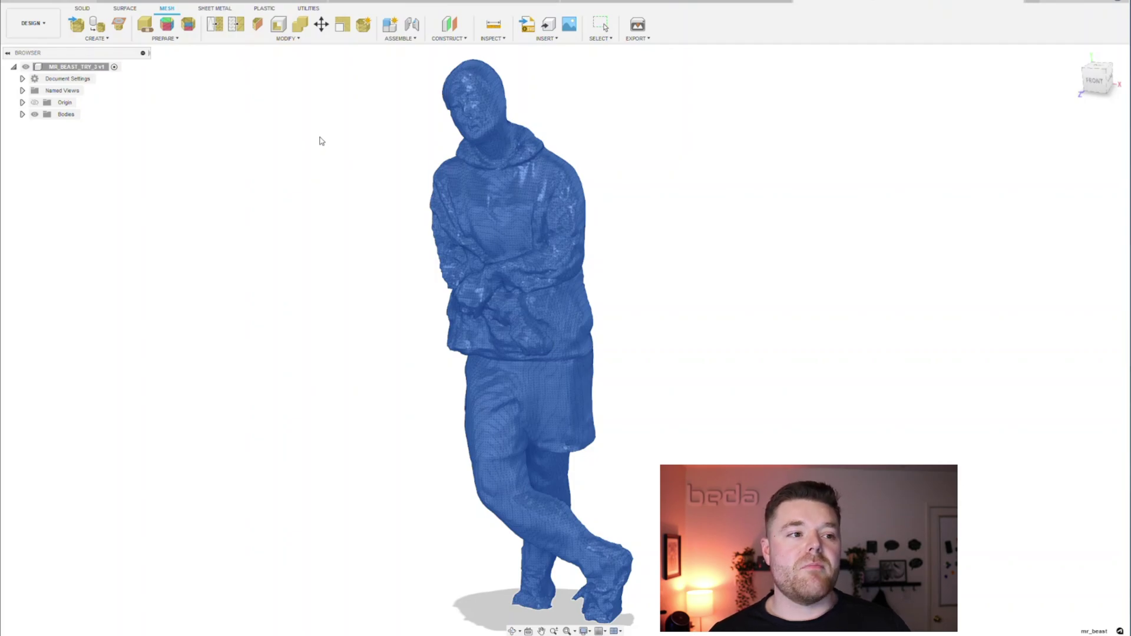
- Examine the triangle density of the mesh on the figure's head, hoodie and arms
scroll(280, 284, down, 3)
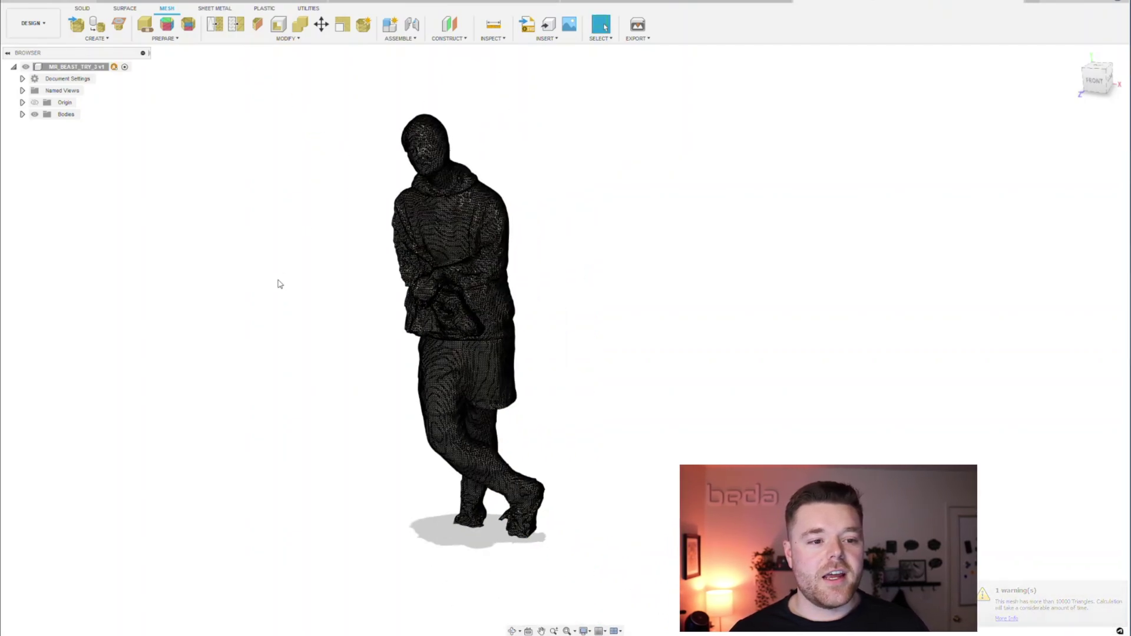
scroll(437, 139, up, 5)
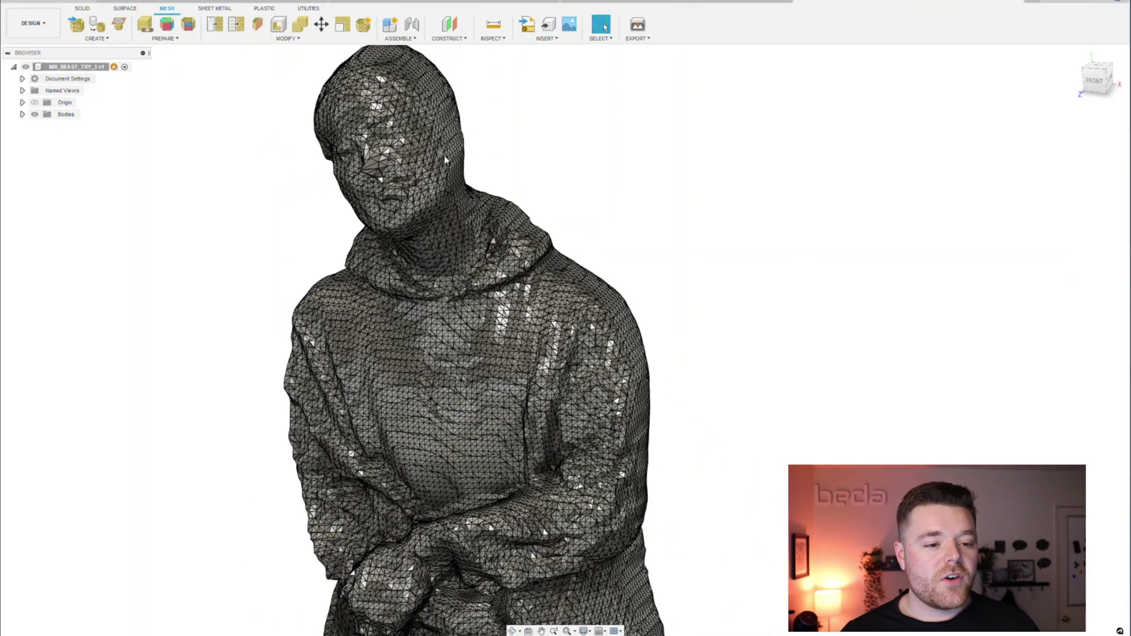
scroll(527, 224, down, 1)
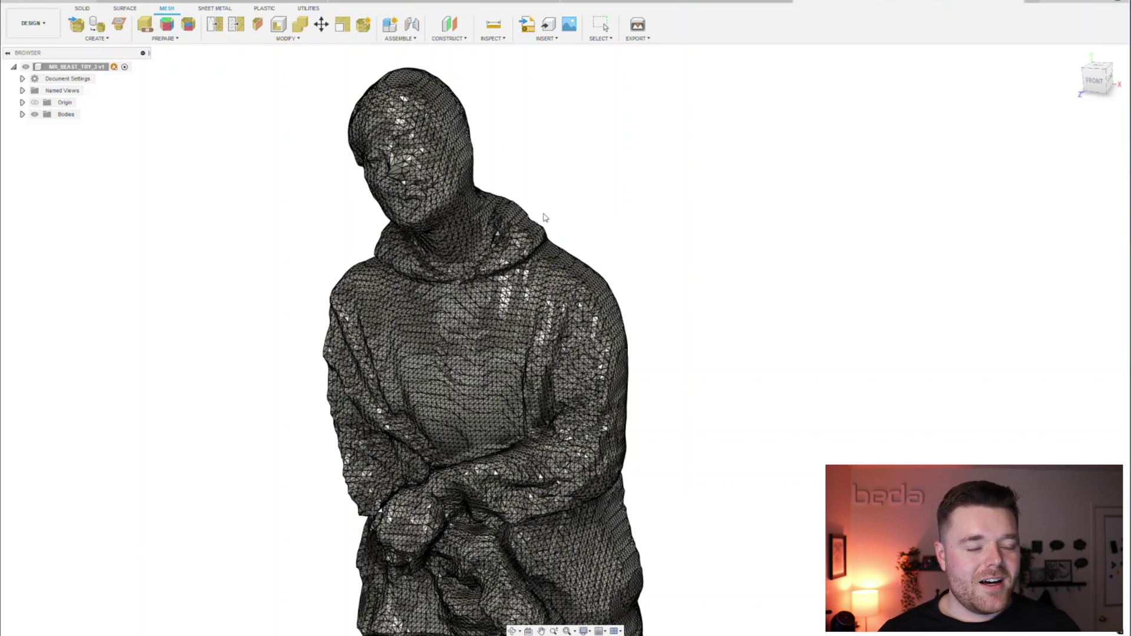
scroll(613, 236, down, 4)
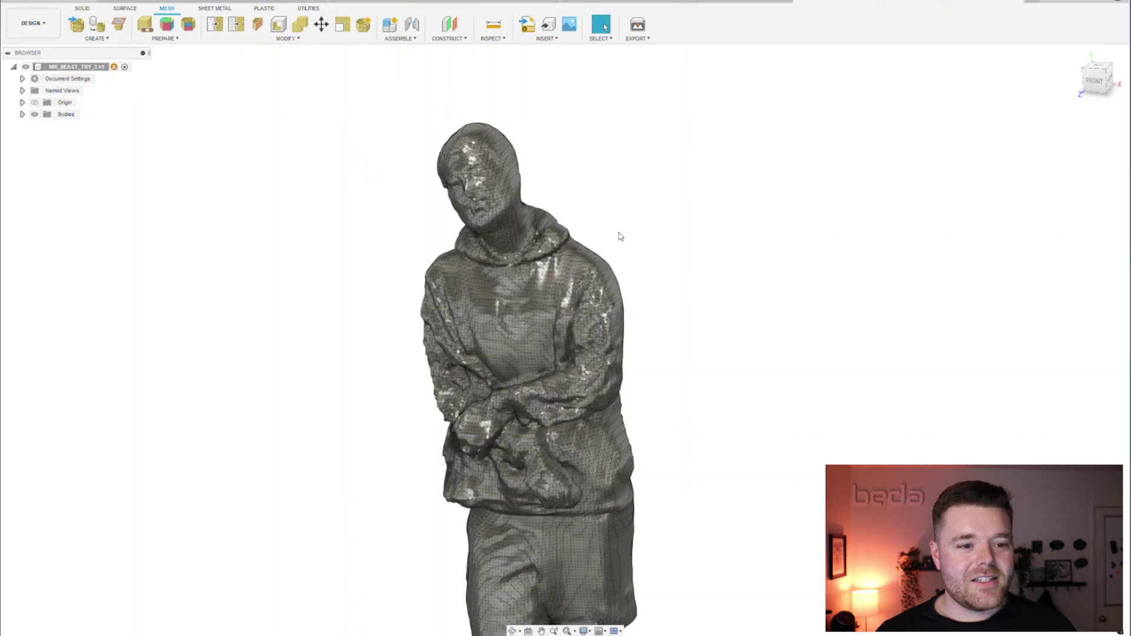
scroll(600, 240, up, 5)
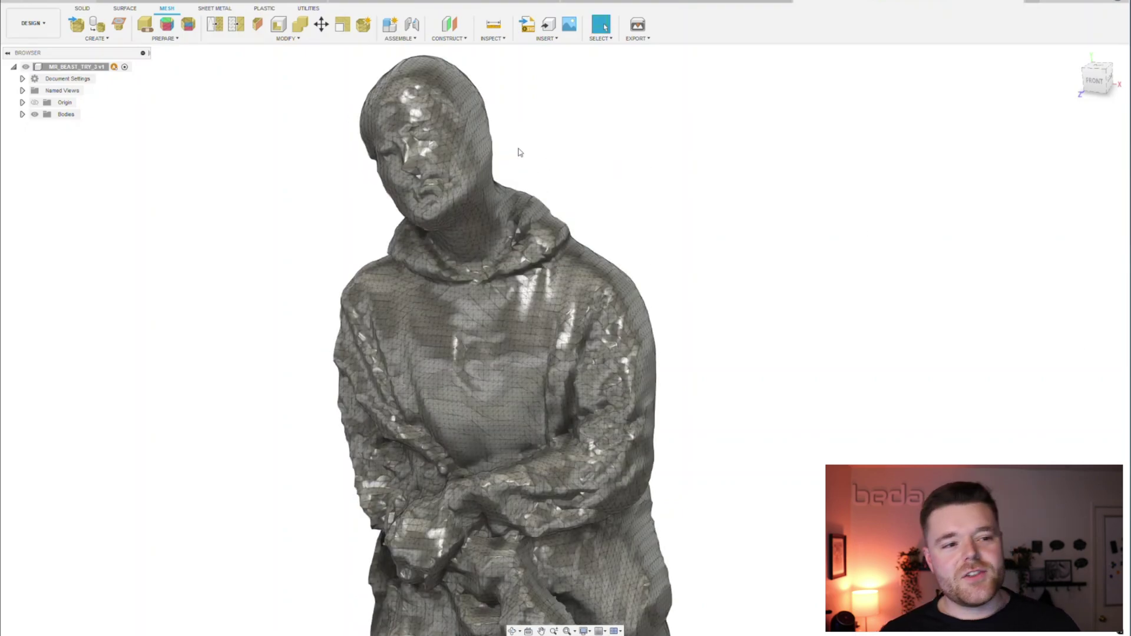
scroll(538, 170, down, 2)
scroll(472, 126, up, 2)
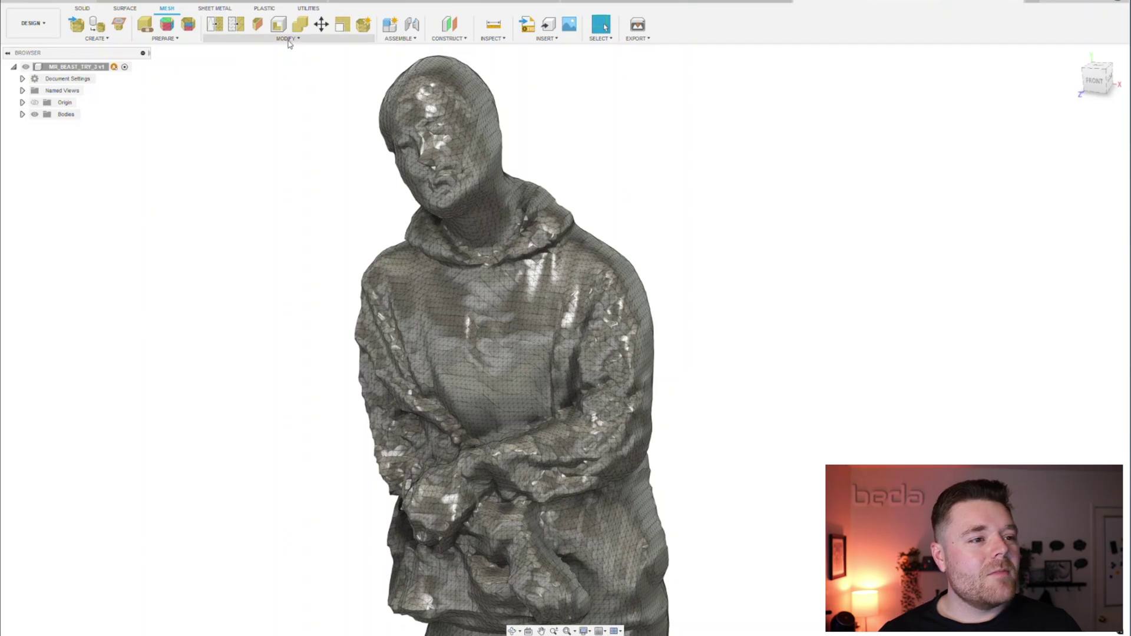
- Set up a Reduce of the figure's mesh body with type Proportion, remesh type Adaptive and a proportion of 22.619
click(233, 24)
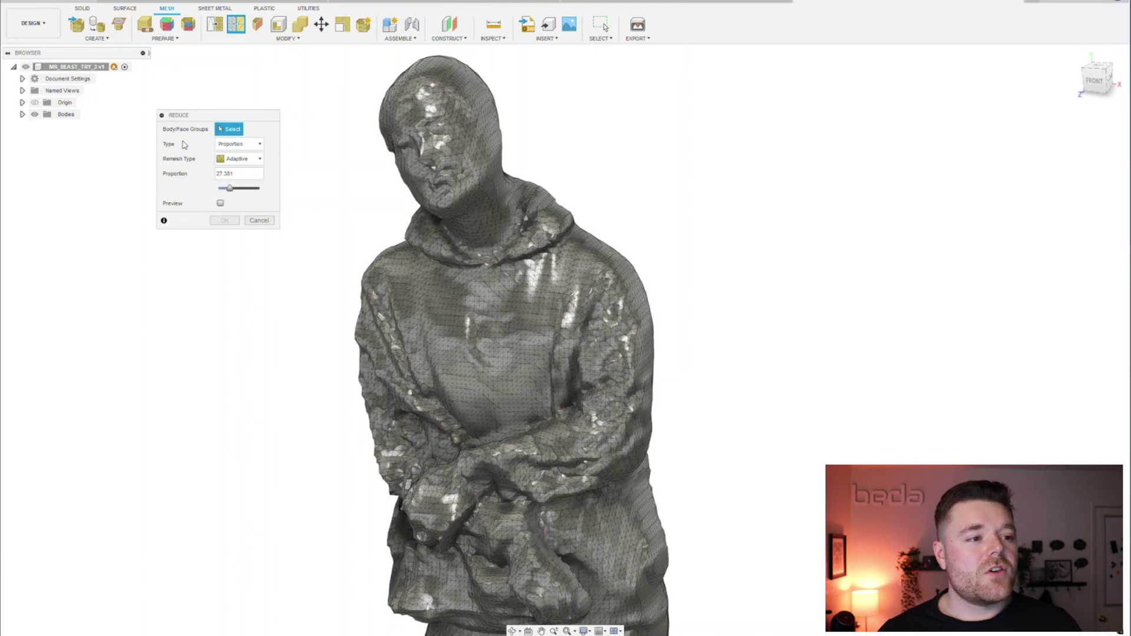
click(465, 112)
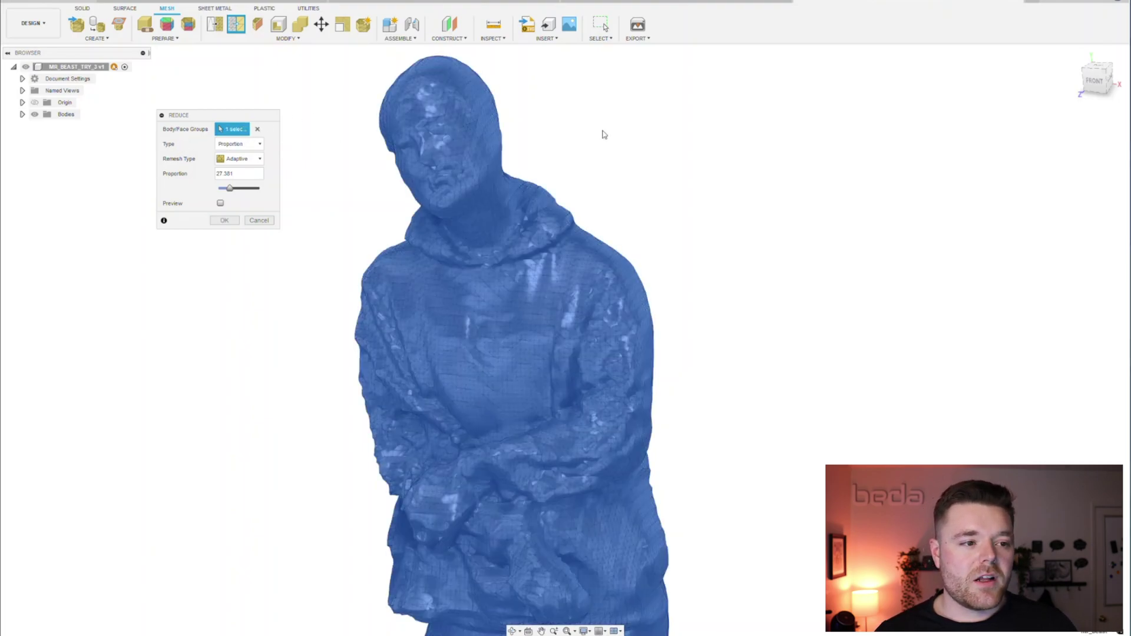
click(255, 146)
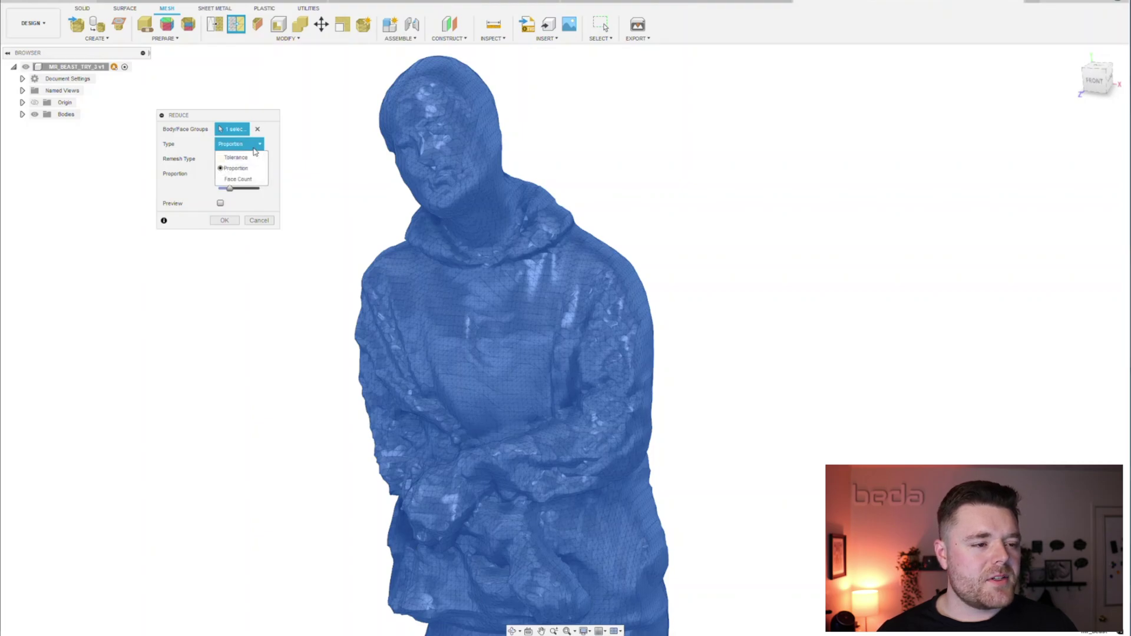
click(189, 146)
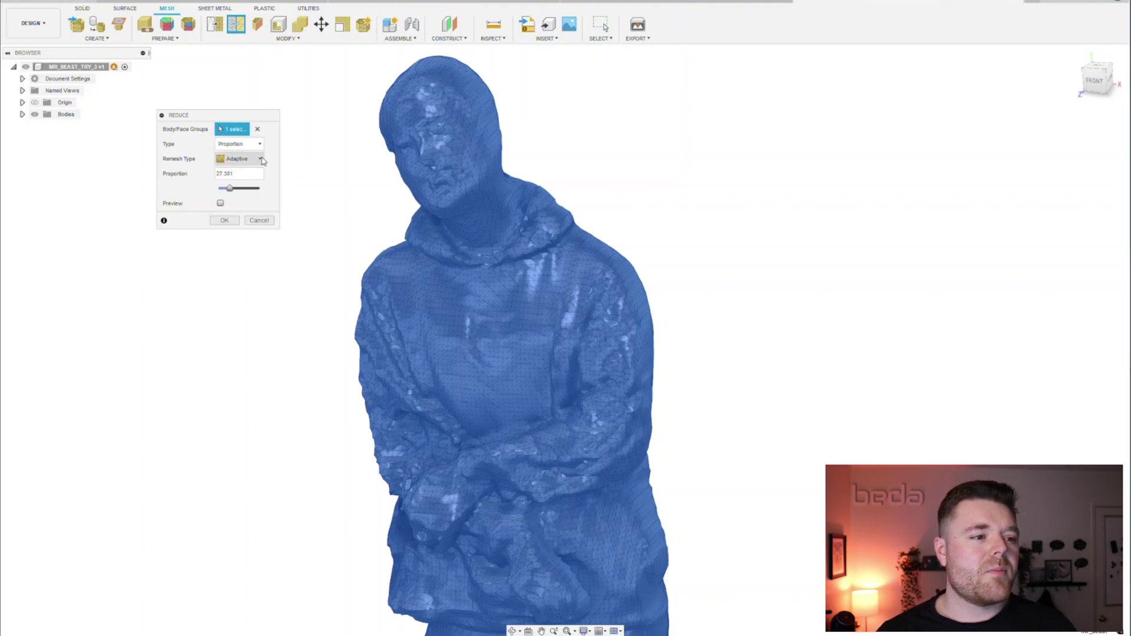
click(263, 160)
click(246, 164)
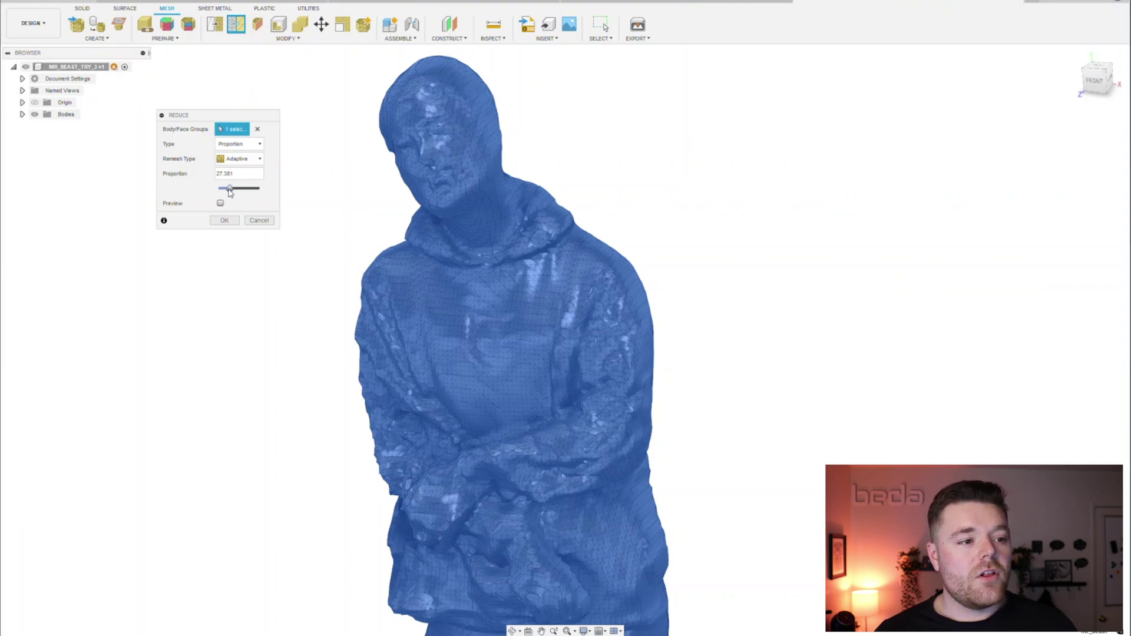
drag(230, 190, 228, 190)
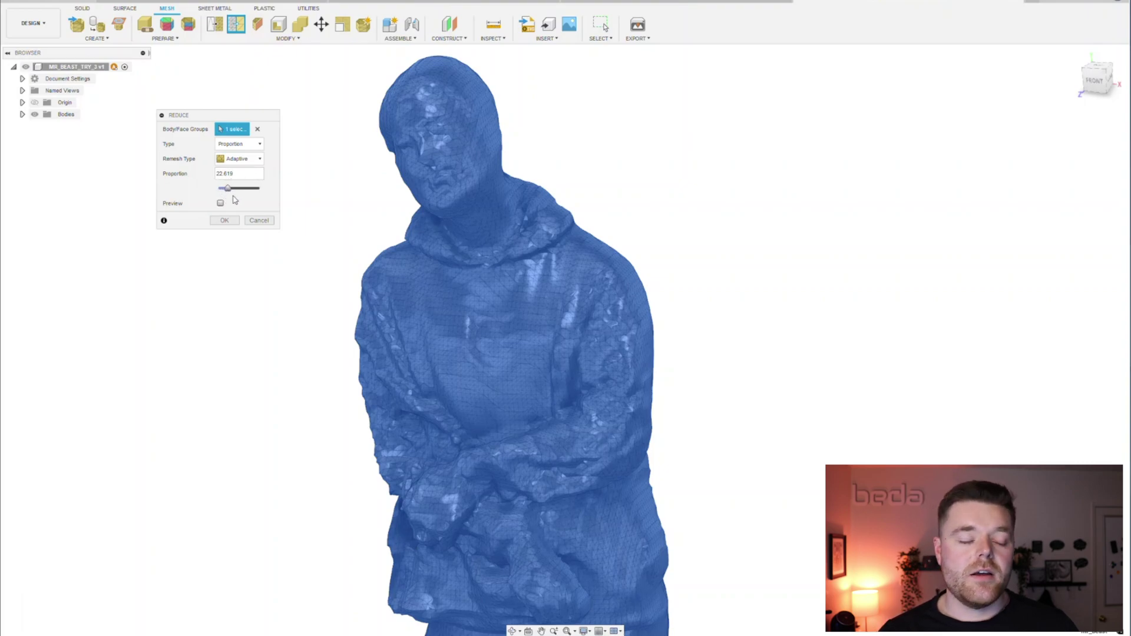
- Enable the preview of the mesh reduction and examine the simplified torso and arms up close
scroll(541, 150, down, 2)
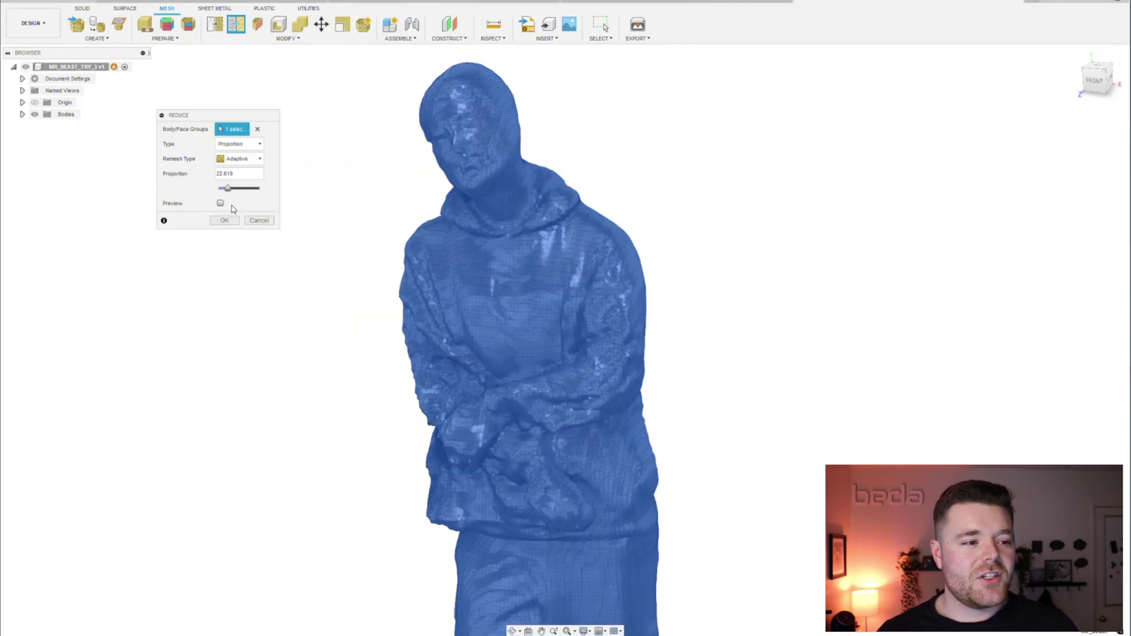
click(220, 204)
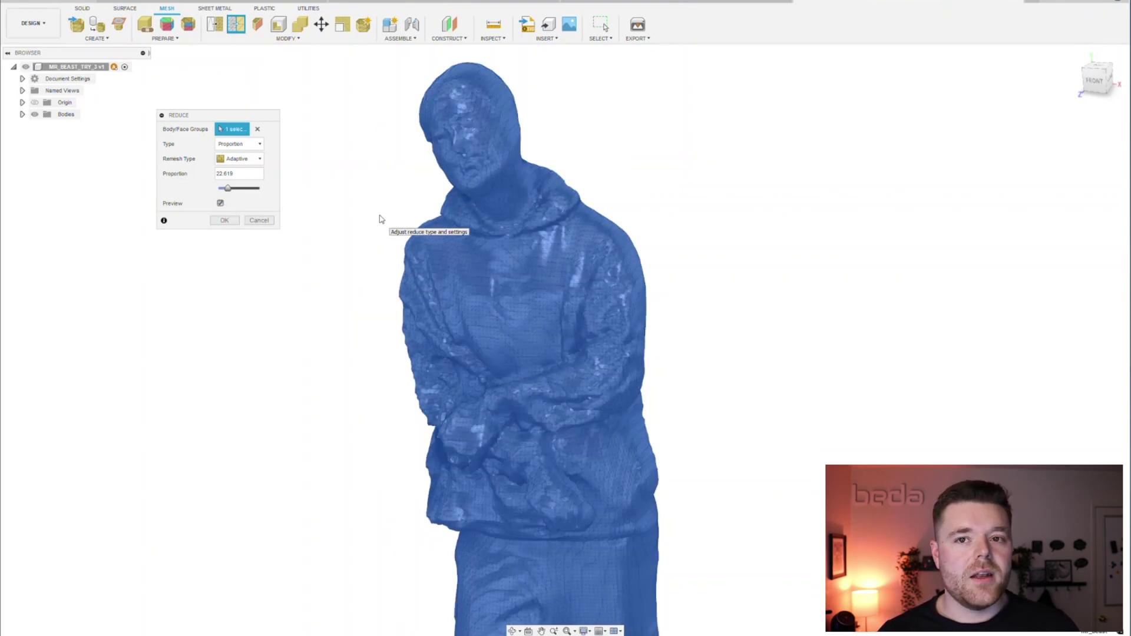
scroll(491, 466, up, 4)
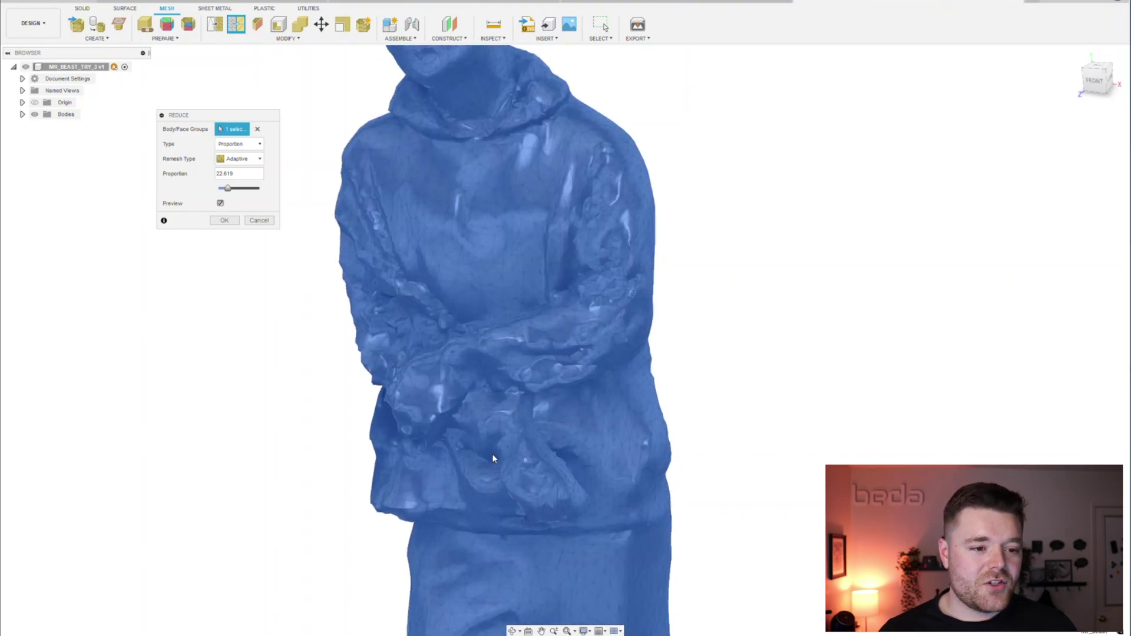
shift+middle_drag(494, 432, 505, 407)
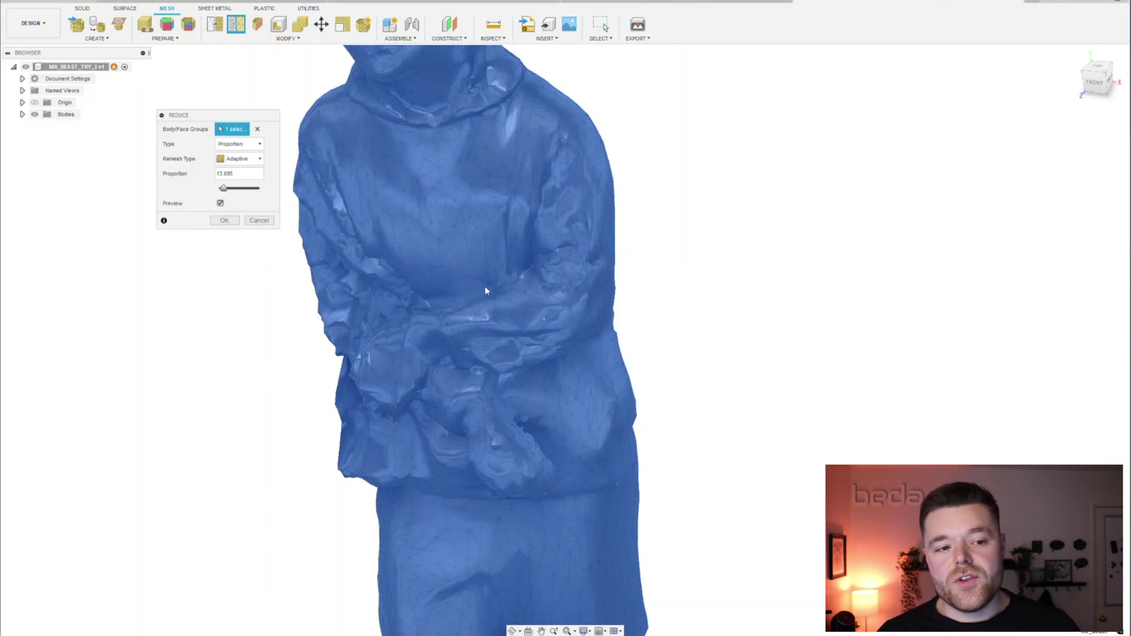
- Try lower Reduce proportions of 15.476 and 9.524 and examine the previewed figure
scroll(491, 289, down, 2)
scroll(479, 283, down, 3)
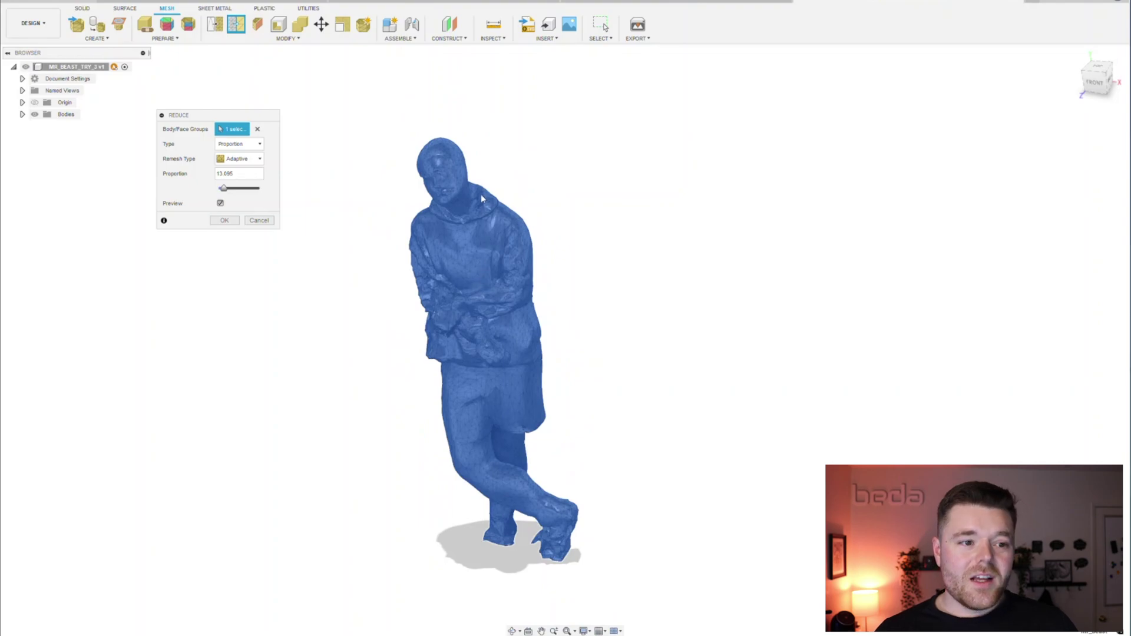
scroll(481, 194, down, 2)
scroll(480, 189, up, 2)
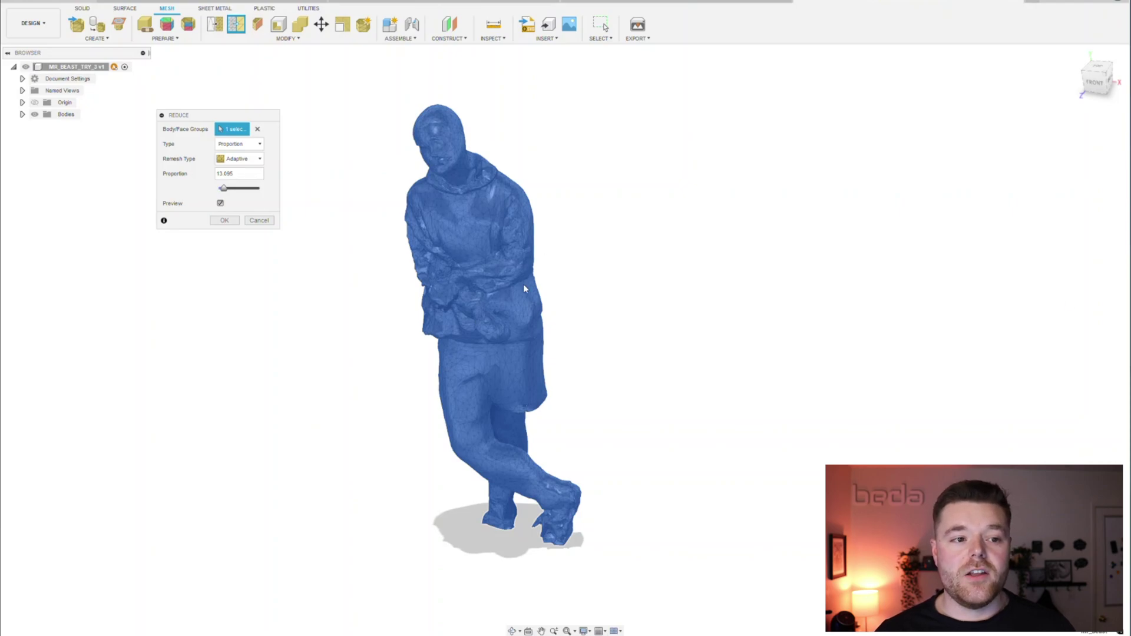
scroll(525, 295, up, 1)
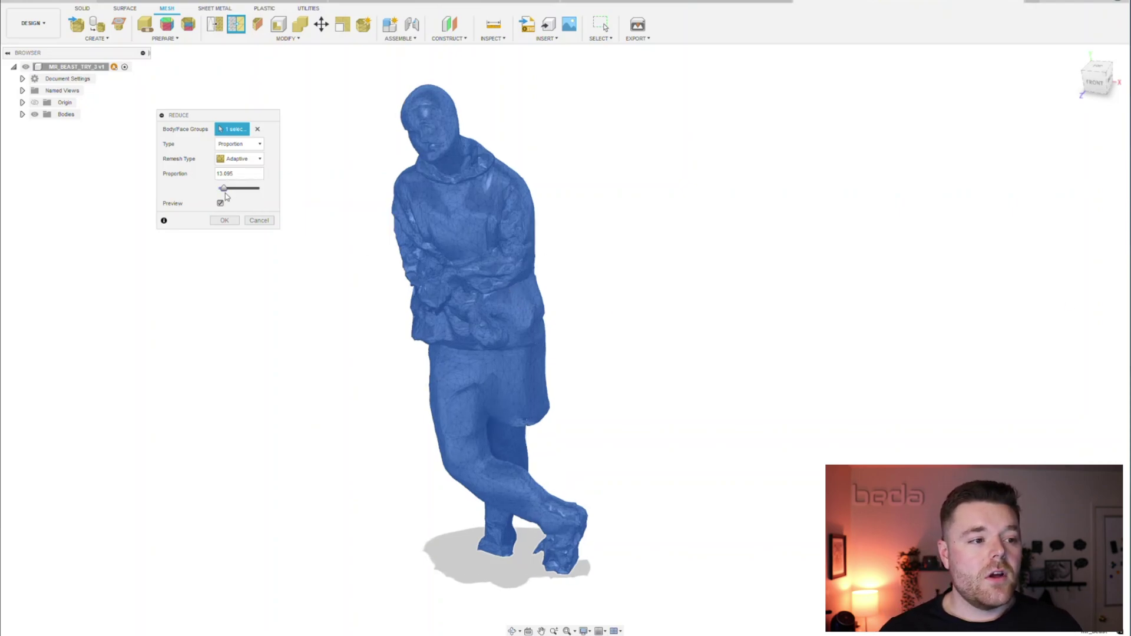
drag(225, 193, 221, 197)
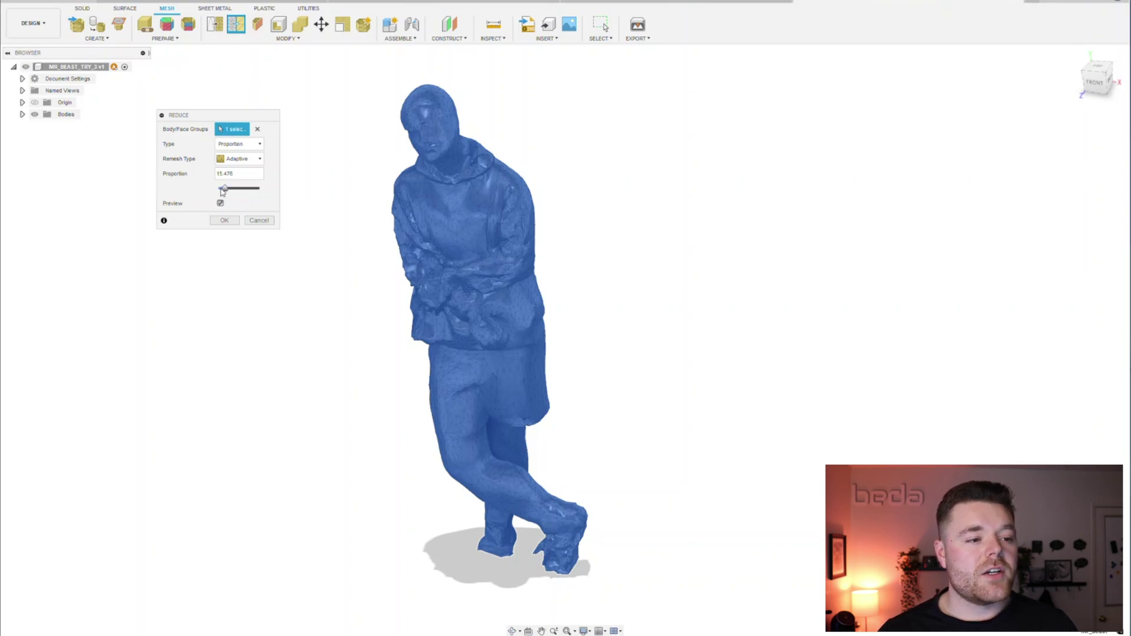
scroll(505, 231, up, 5)
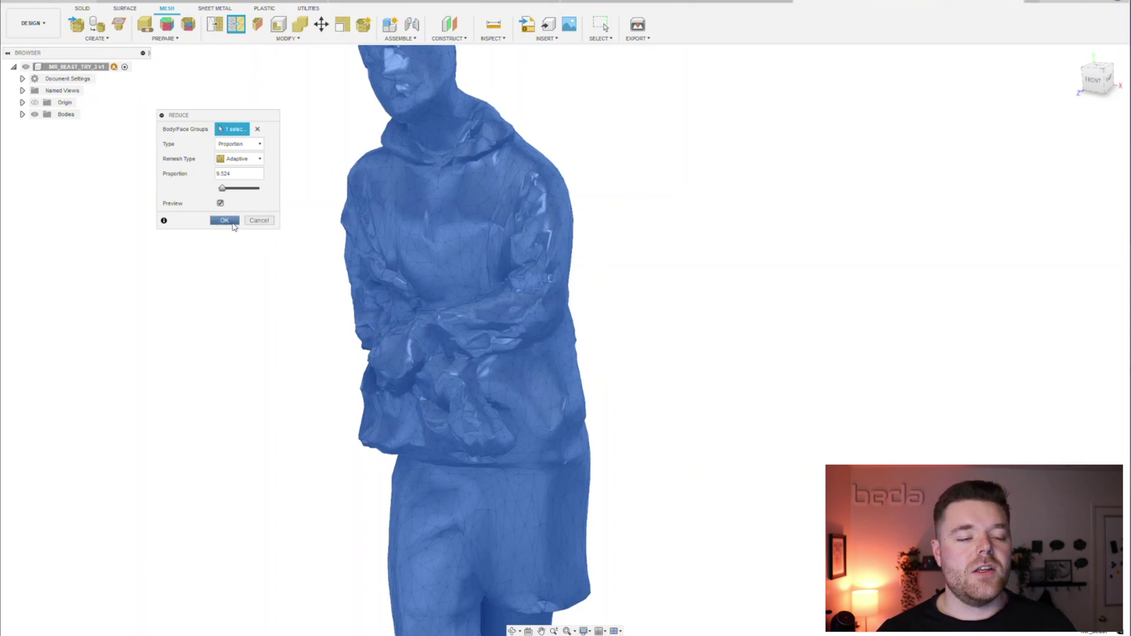
- Set the Reduce proportion to 22.619 and apply the reduction to the figure's mesh
mouse_move(448, 259)
shift+middle_down()
mouse_move(508, 256)
mouse_move(436, 263)
shift+middle_up()
scroll(433, 263, up, 2)
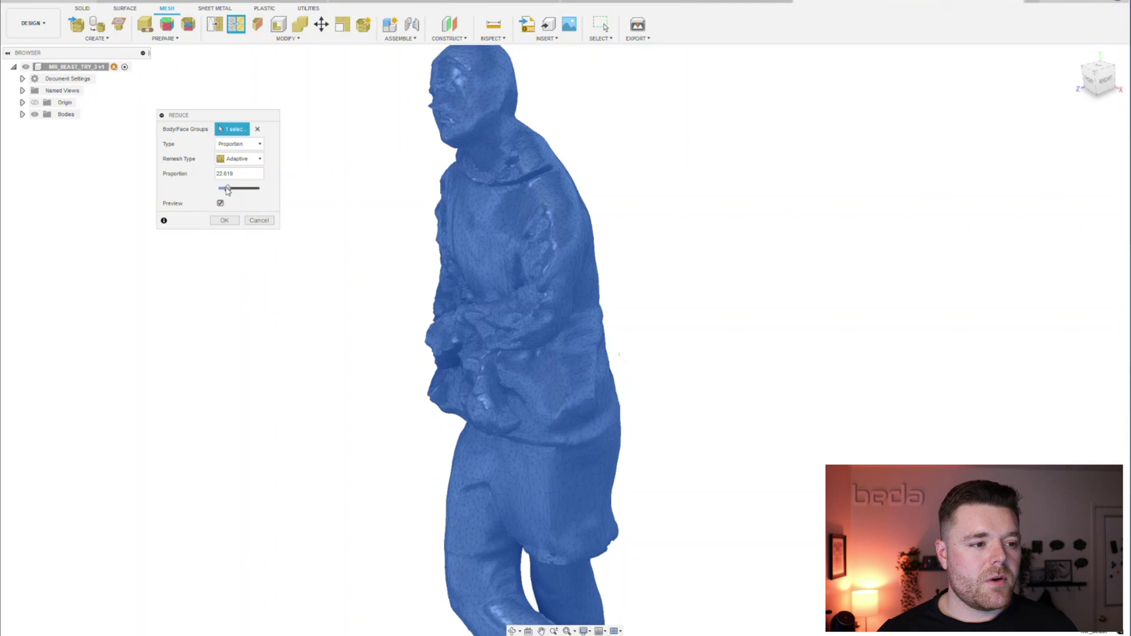
click(224, 221)
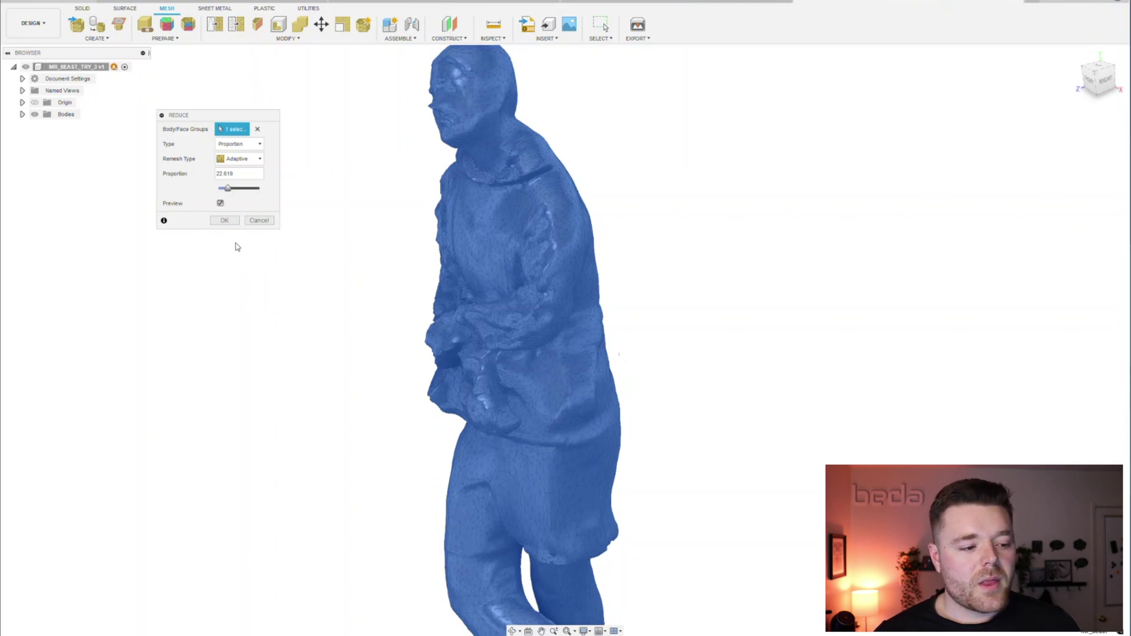
- Examine the reduced mesh from the figure's feet up to the hoodie and face
shift+middle_drag(414, 245, 447, 233)
scroll(446, 233, down, 4)
scroll(544, 535, up, 3)
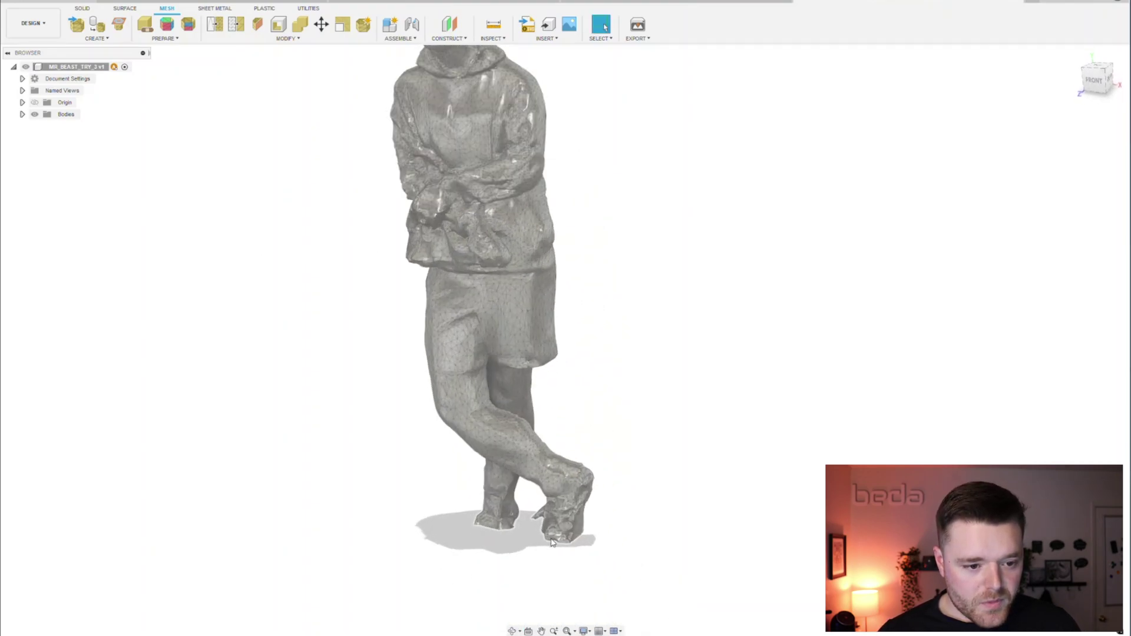
mouse_move(551, 535)
shift+middle_down()
mouse_move(575, 540)
mouse_move(564, 546)
shift+middle_up()
scroll(567, 507, down, 3)
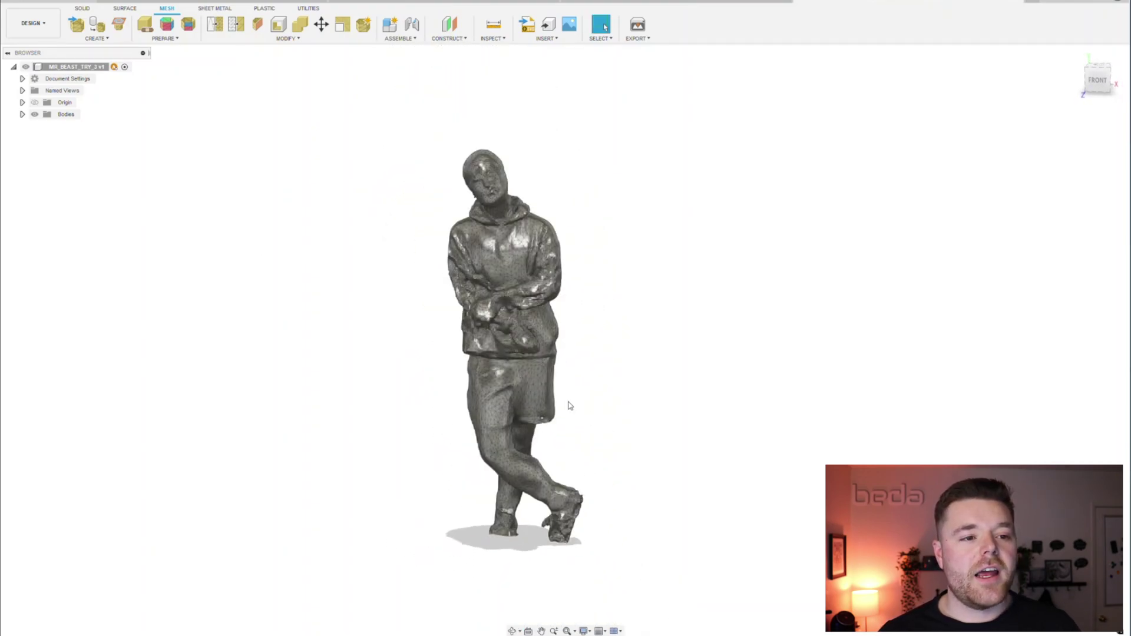
scroll(532, 274, up, 2)
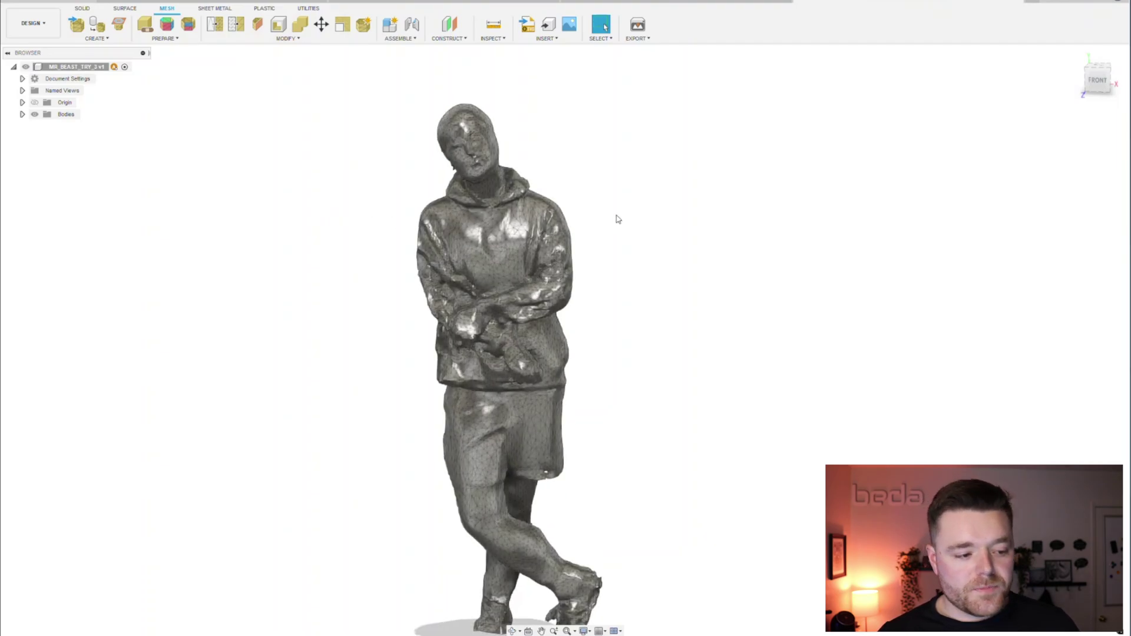
scroll(512, 177, up, 3)
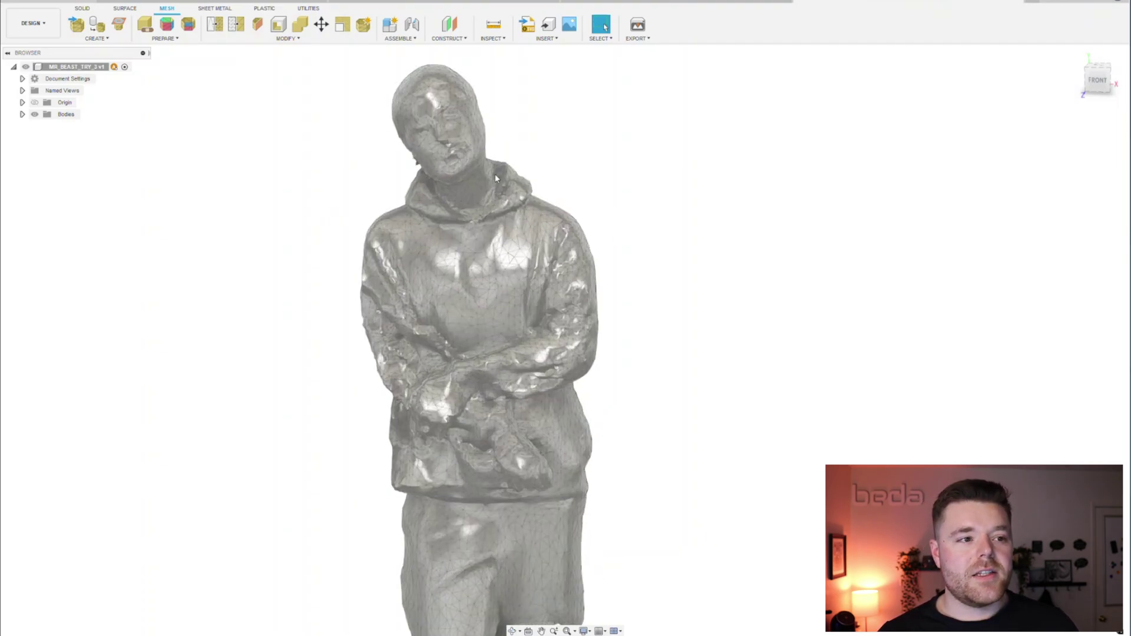
- Convert the reduced figure mesh into a solid body with Convert Mesh, using the Parametric operation
click(289, 39)
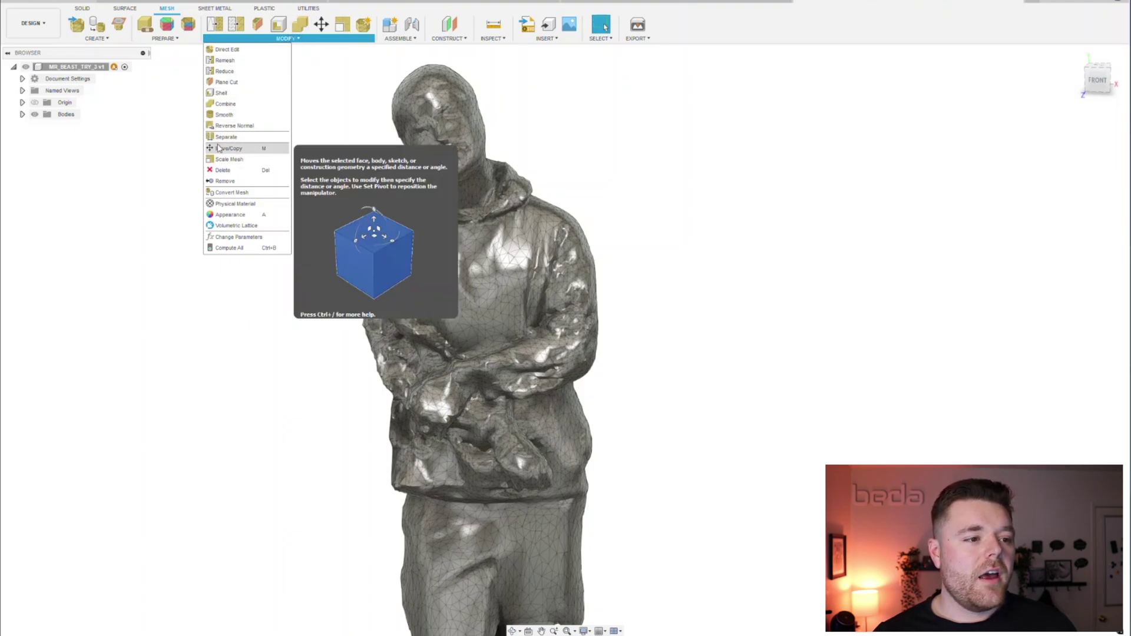
click(238, 193)
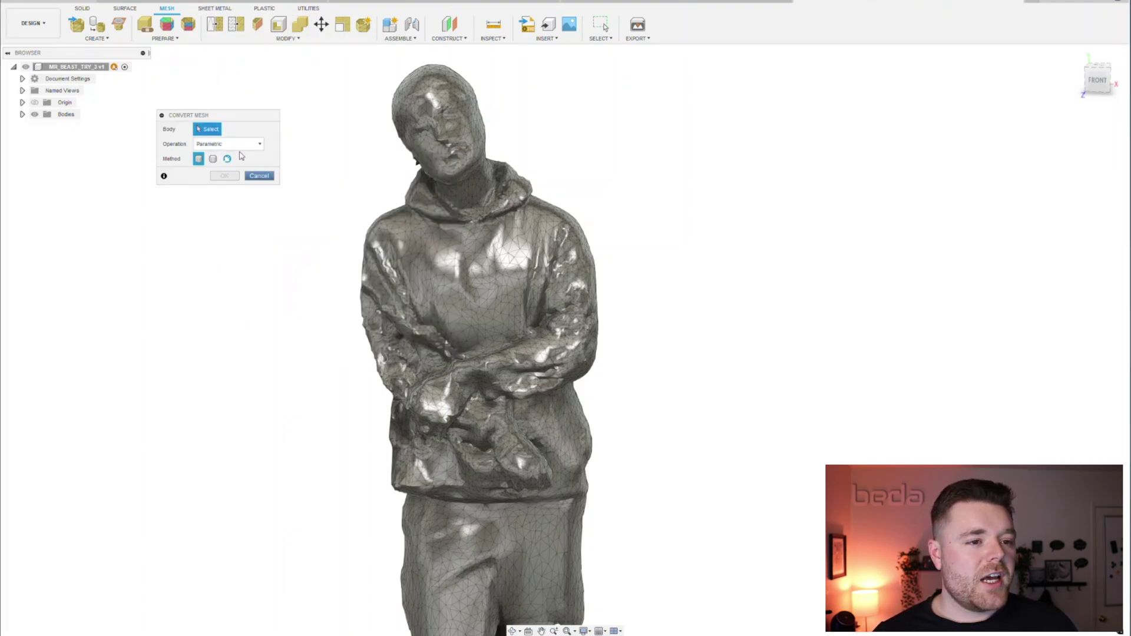
click(458, 157)
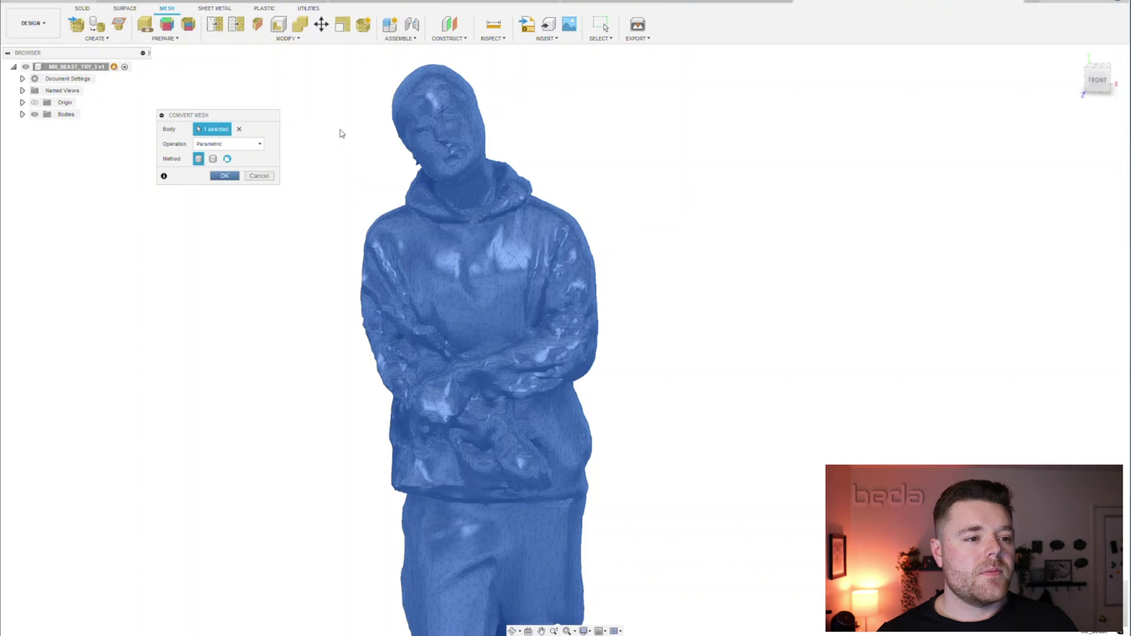
key(Return)
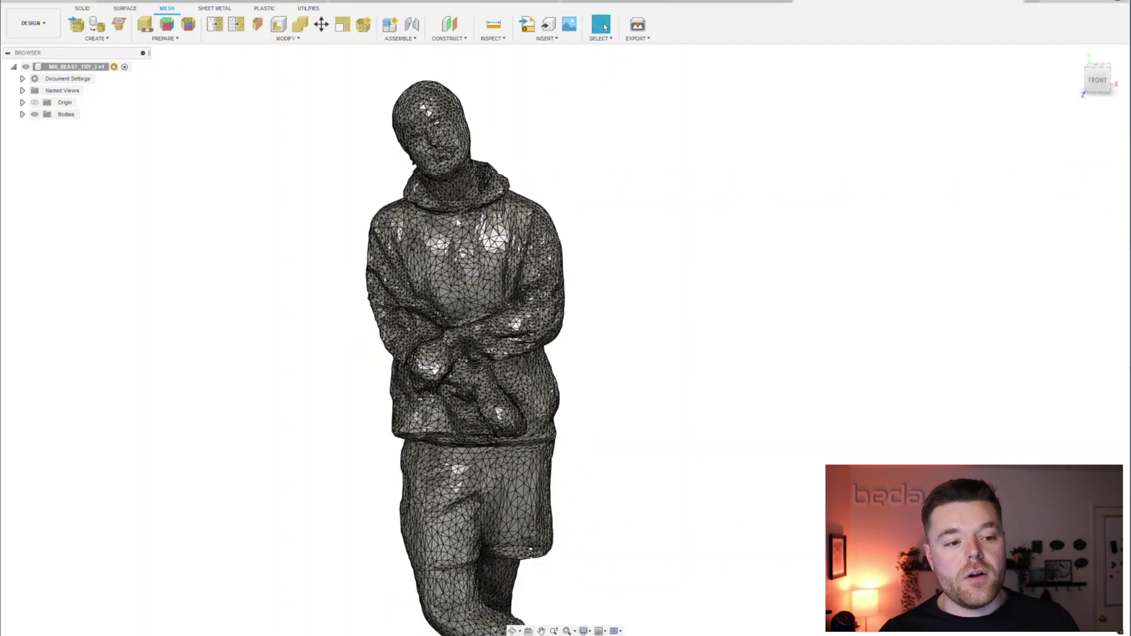
- Create a section analysis of the converted figure on the XZ origin plane, cutting through the waist
shift+middle_drag(458, 222, 444, 249)
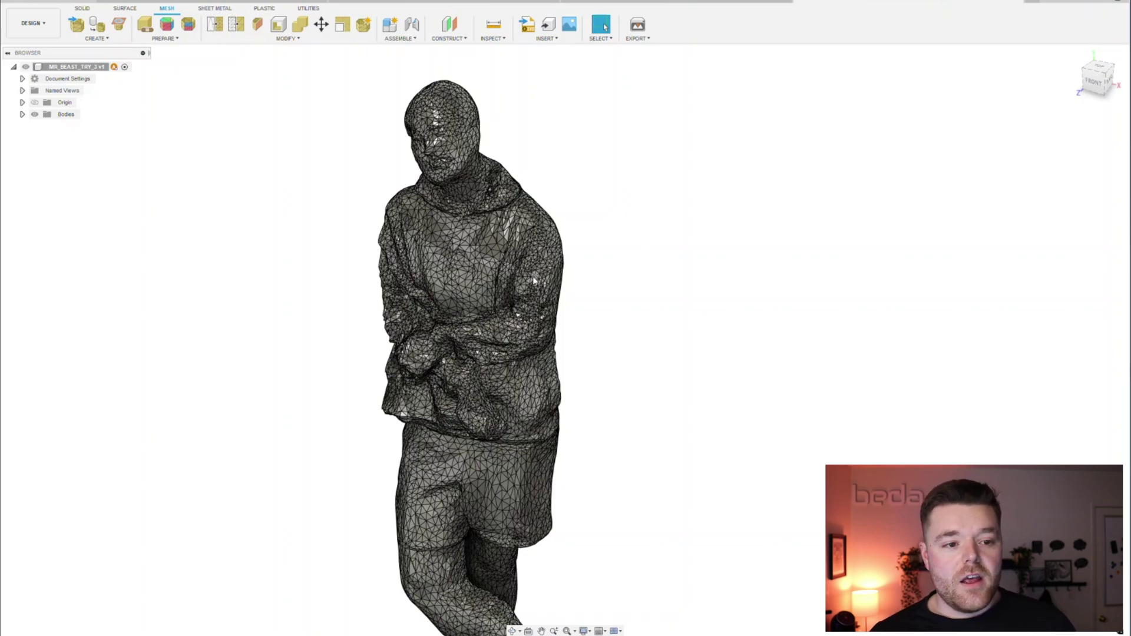
scroll(475, 237, down, 2)
scroll(548, 383, up, 3)
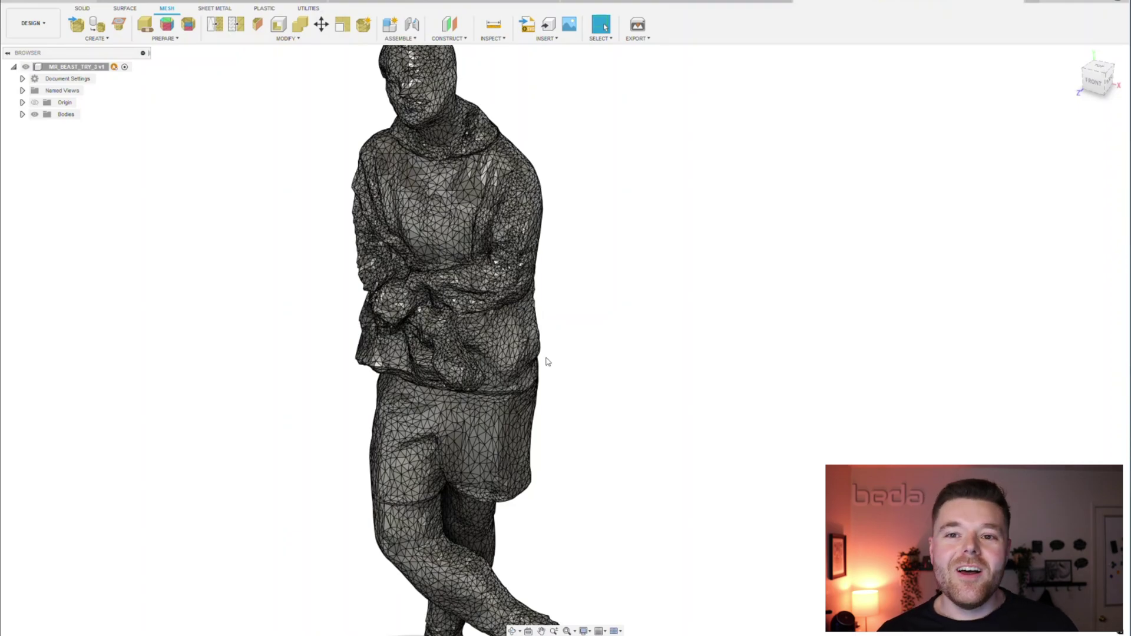
scroll(523, 348, down, 3)
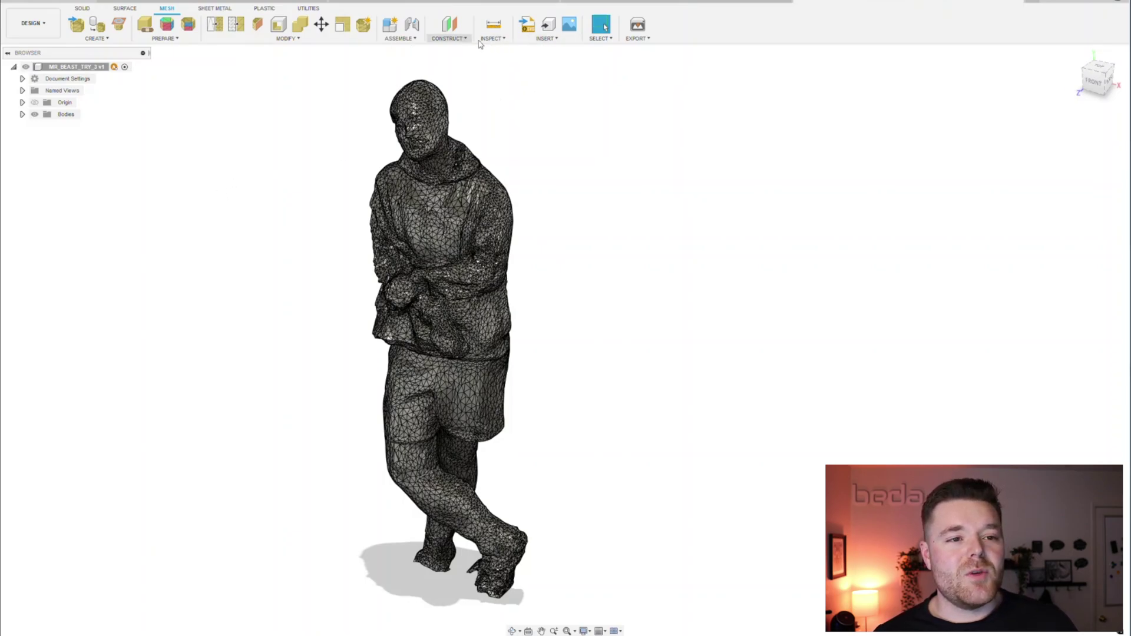
click(532, 39)
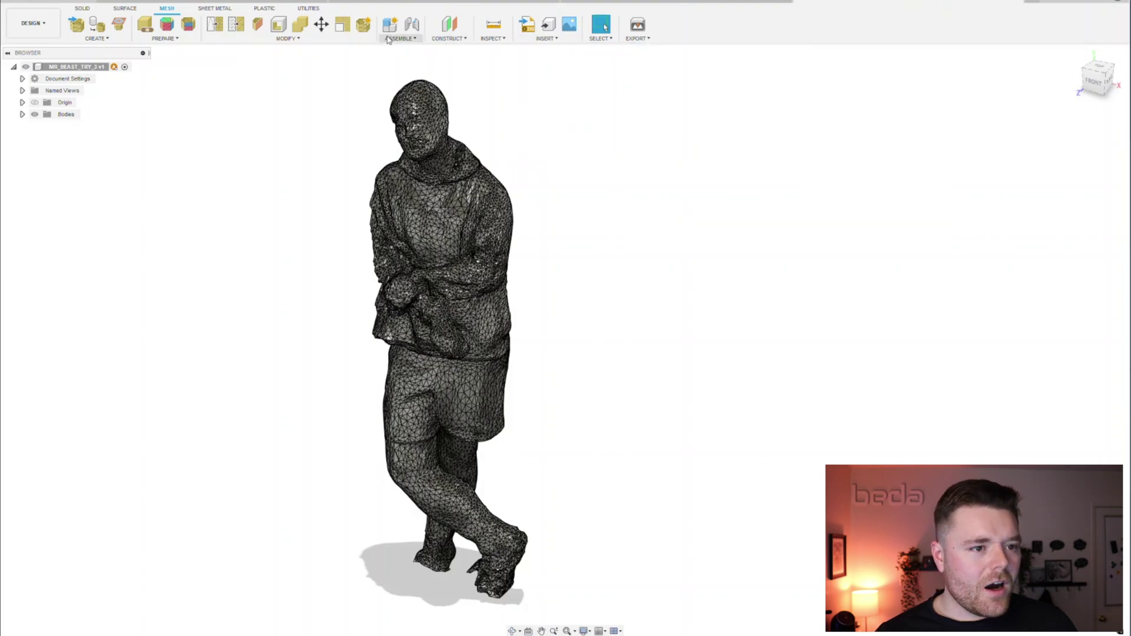
click(493, 38)
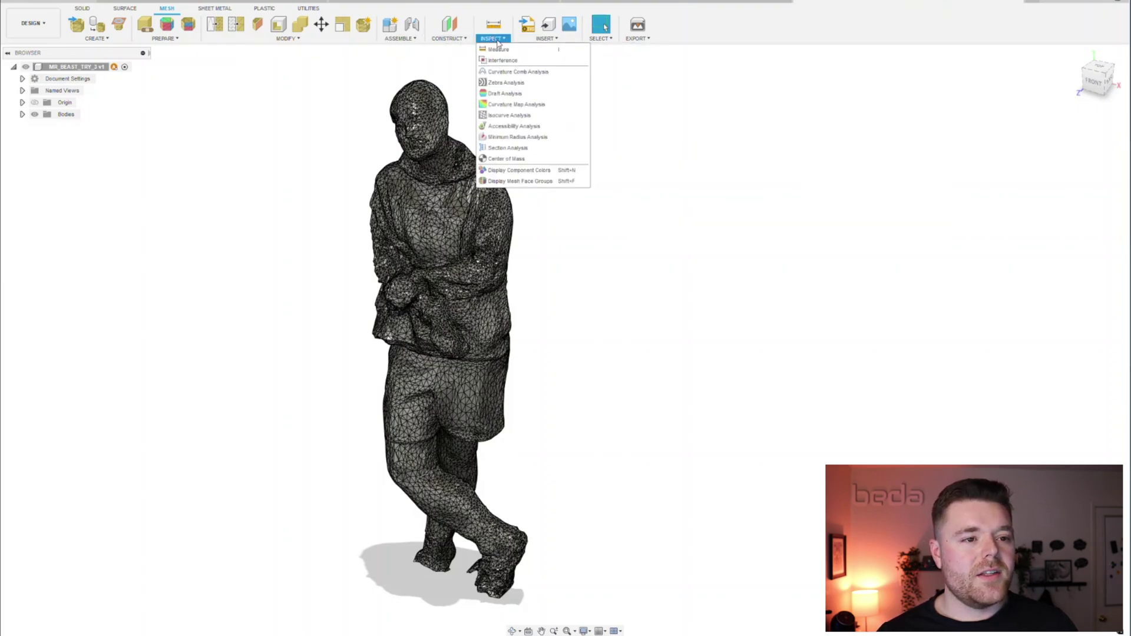
click(519, 149)
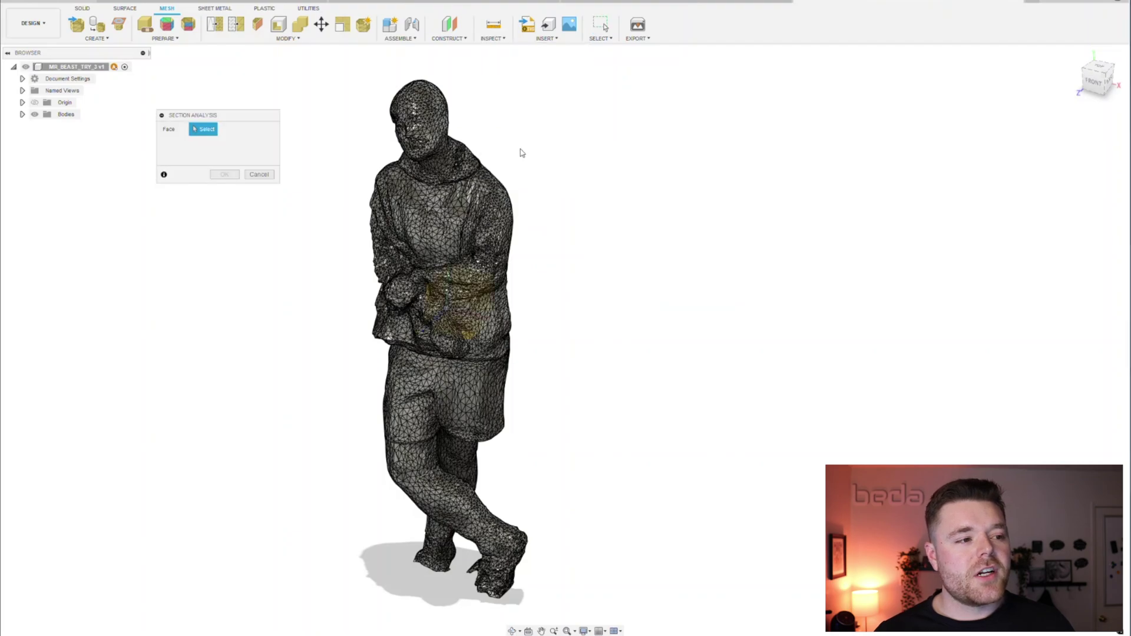
click(22, 103)
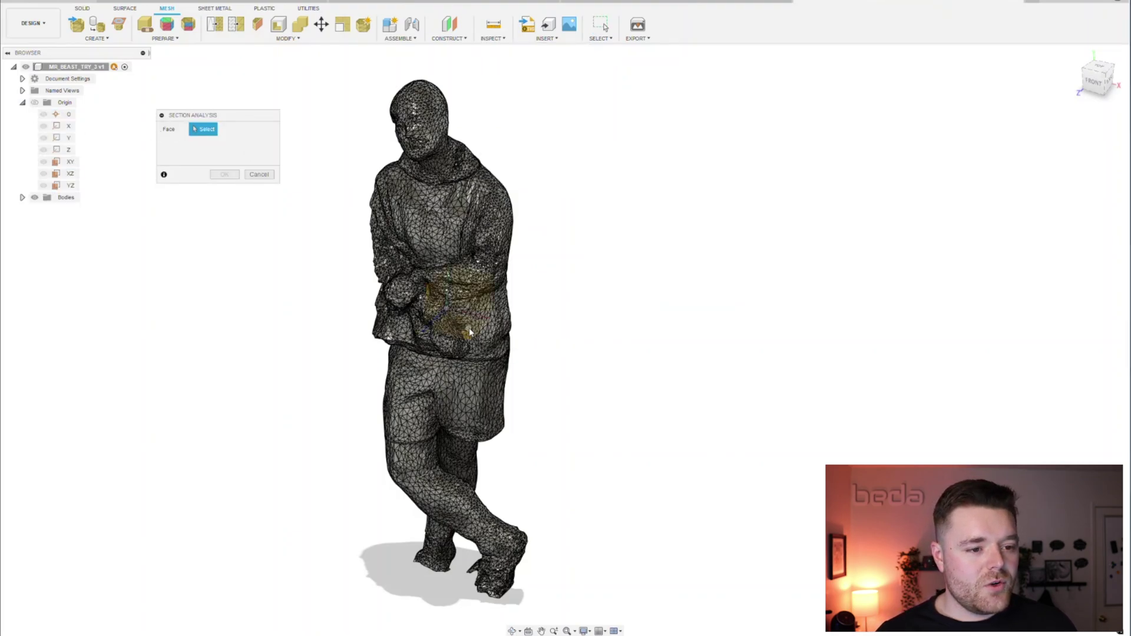
scroll(465, 330, up, 5)
scroll(440, 314, down, 8)
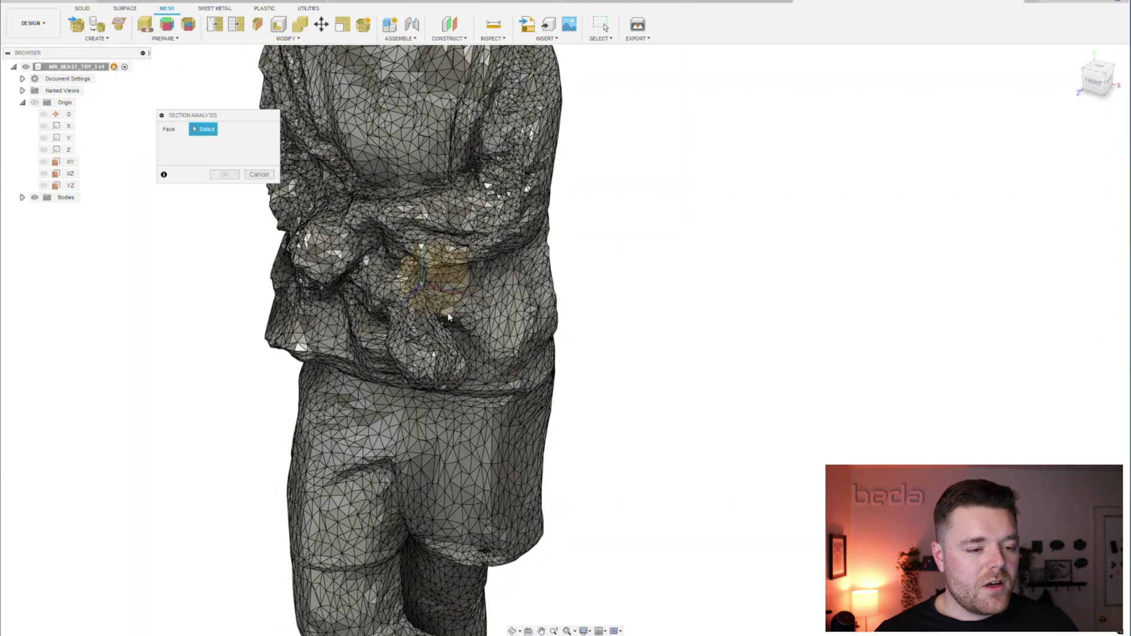
click(464, 336)
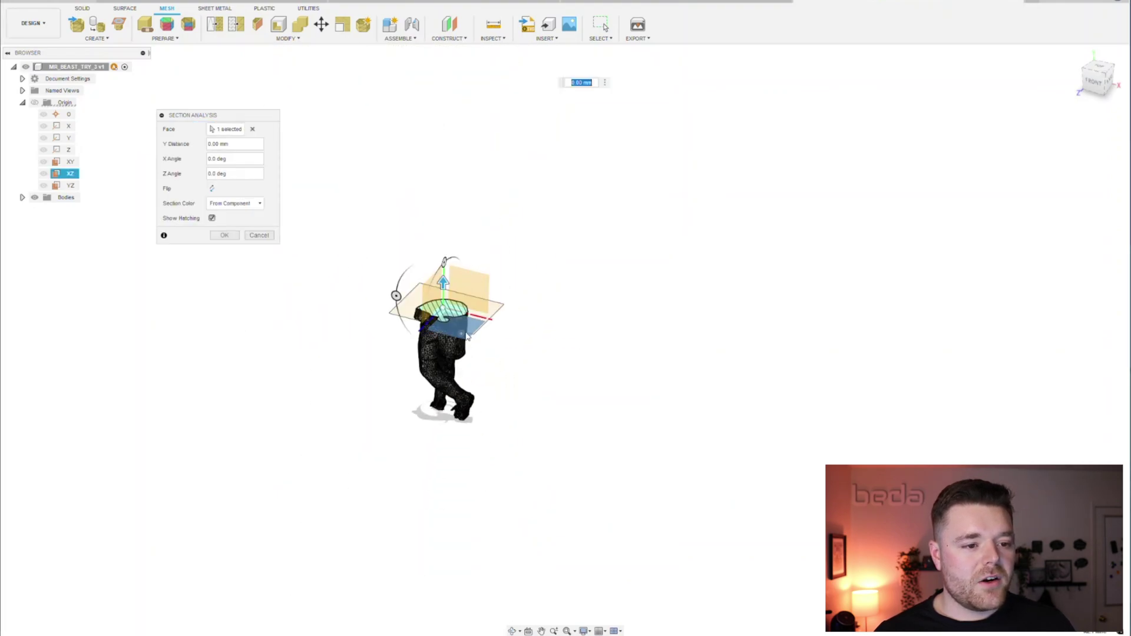
scroll(461, 325, up, 4)
click(229, 237)
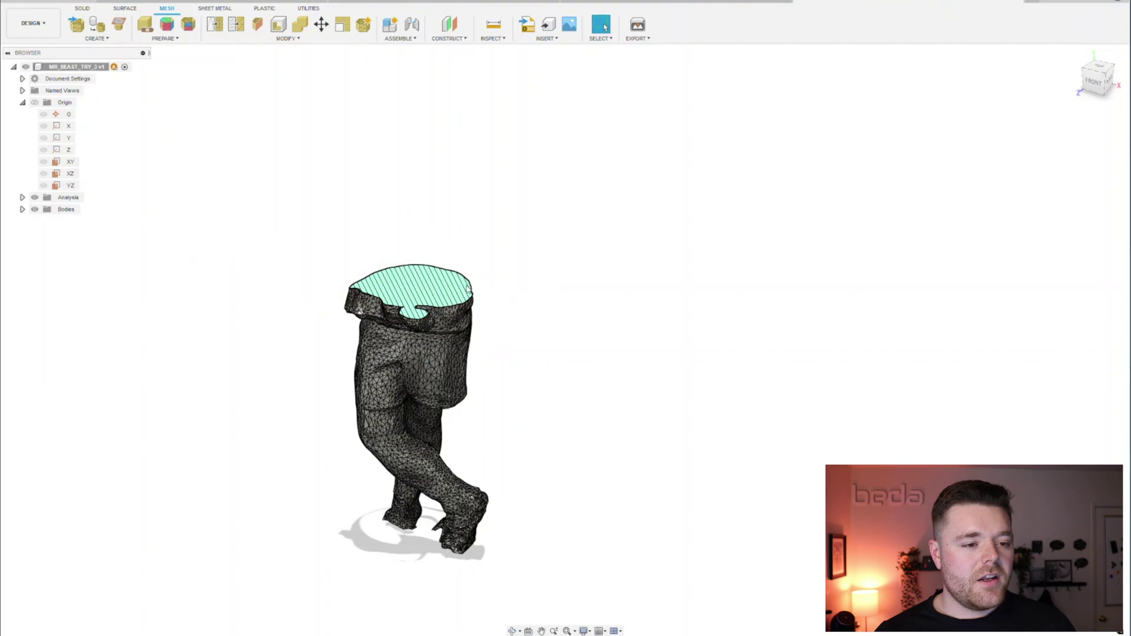
- Sketch a small circle on the XZ plane in the middle of the figure's waist cut and finish the sketch
click(82, 8)
scroll(427, 300, up, 4)
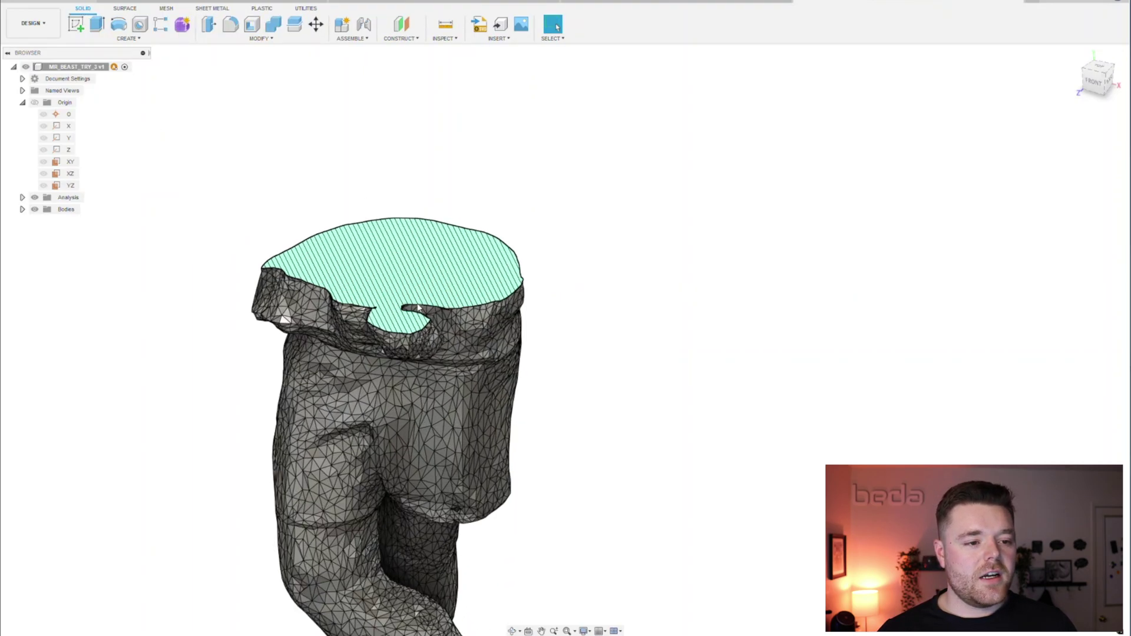
mouse_move(426, 300)
shift+middle_down()
mouse_move(434, 278)
mouse_move(435, 290)
shift+middle_up()
click(77, 27)
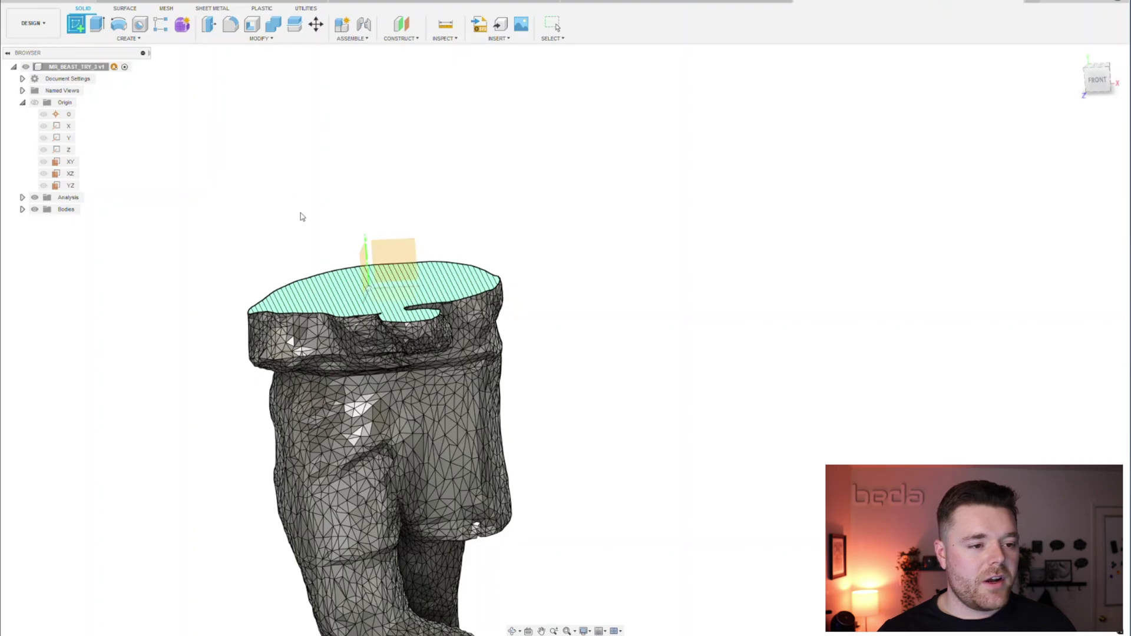
click(404, 304)
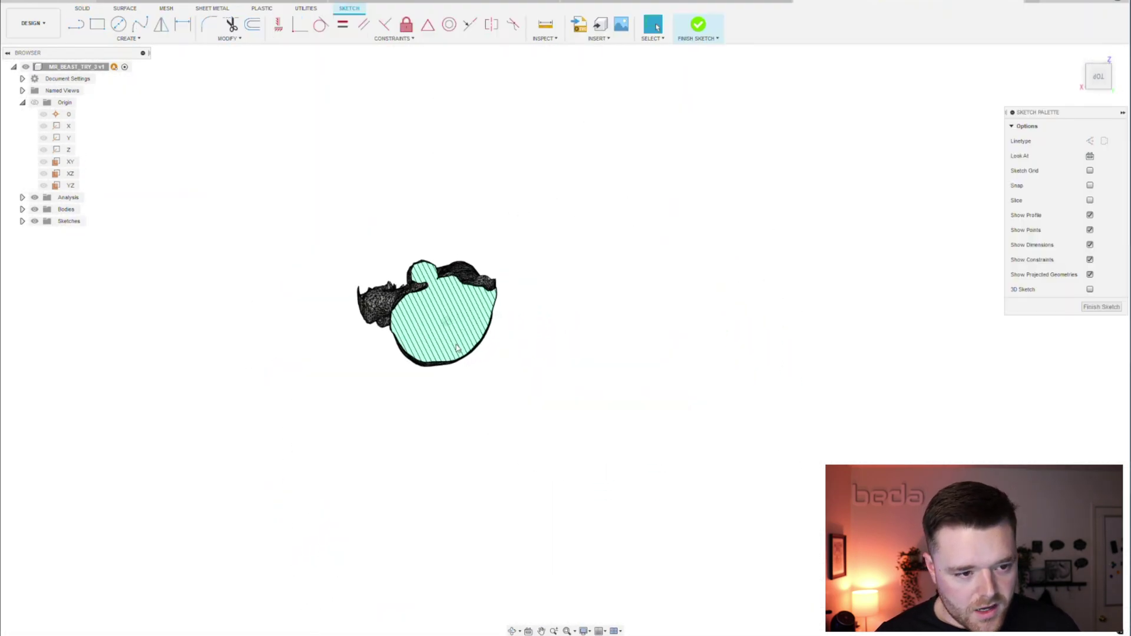
key(c)
scroll(451, 328, up, 2)
click(448, 316)
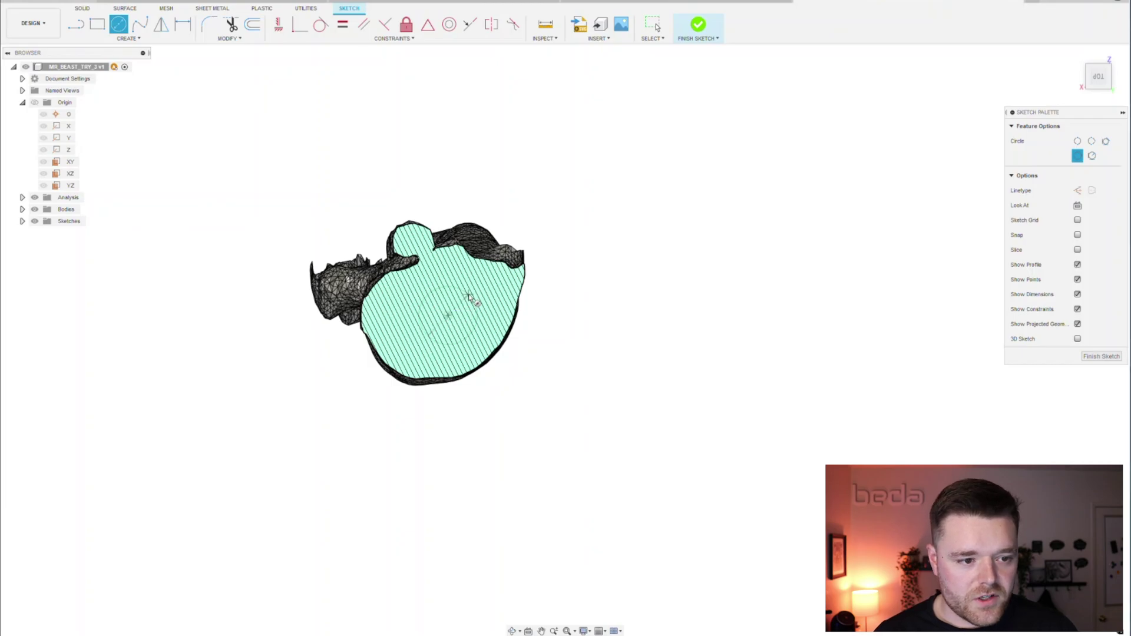
click(468, 302)
key(Escape)
click(469, 302)
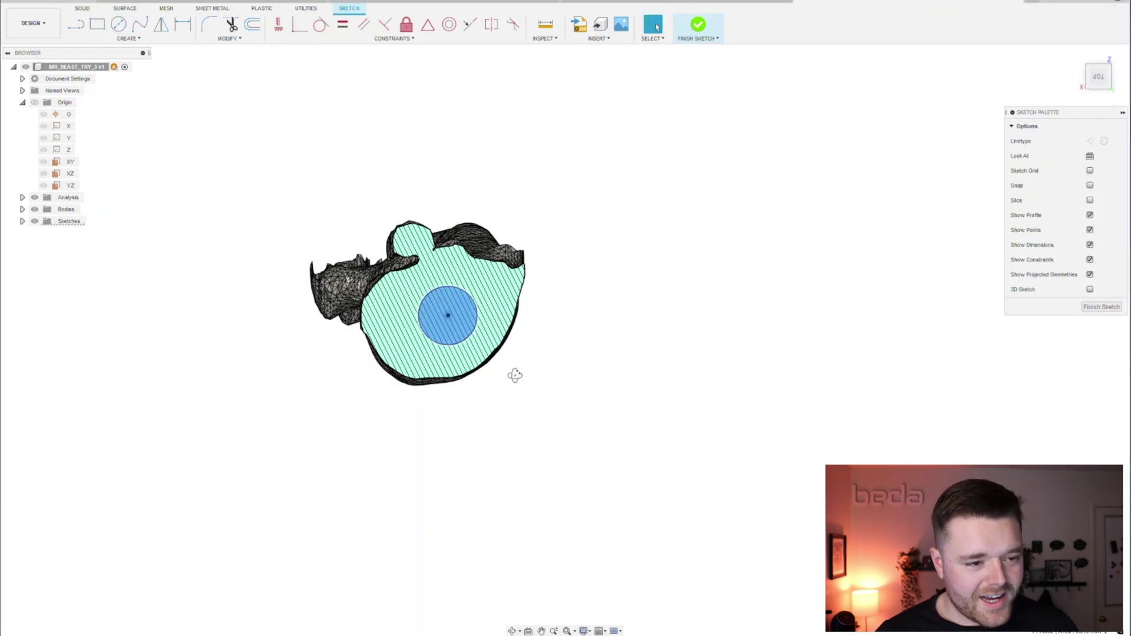
mouse_move(515, 374)
shift+middle_down()
mouse_move(525, 323)
mouse_move(482, 248)
mouse_move(433, 100)
shift+middle_up()
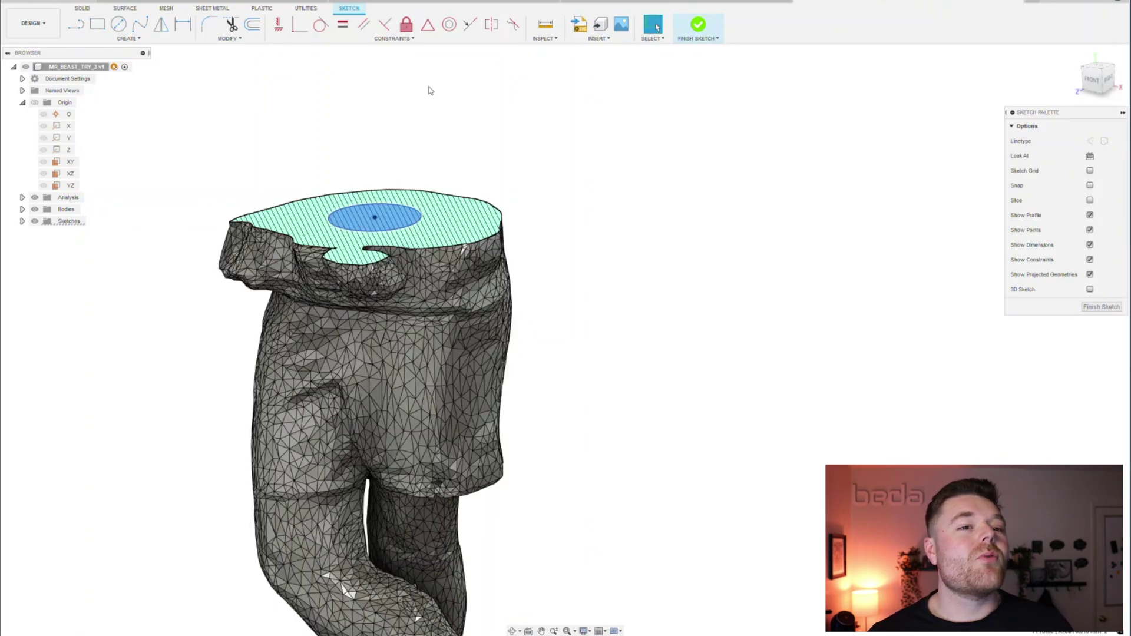
click(710, 24)
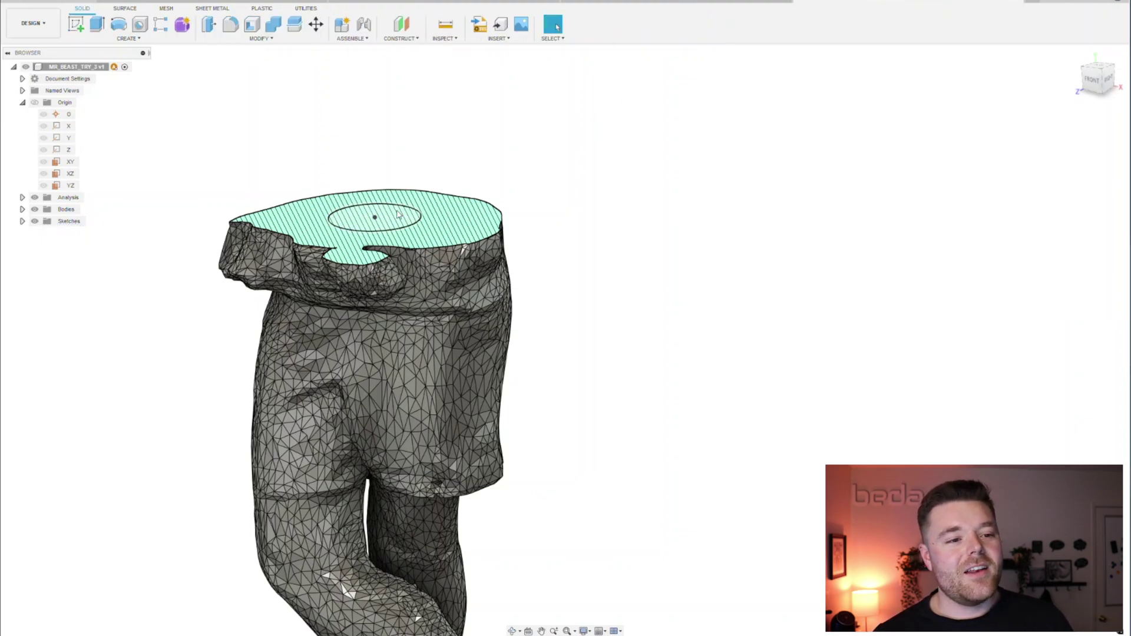
click(379, 217)
key(e)
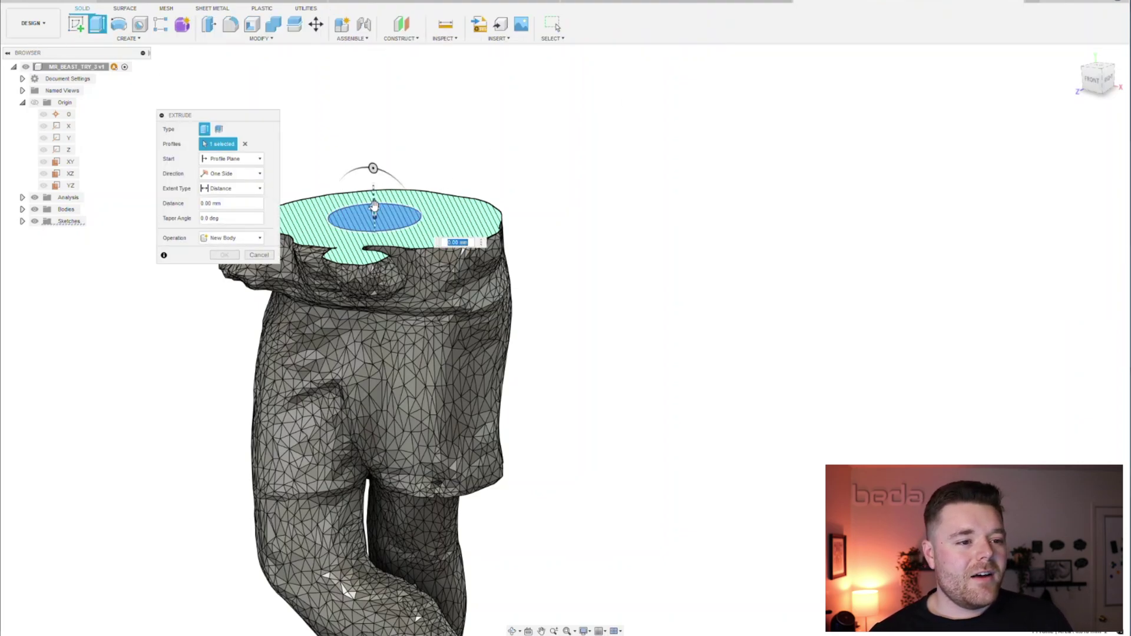
drag(374, 209, 377, 115)
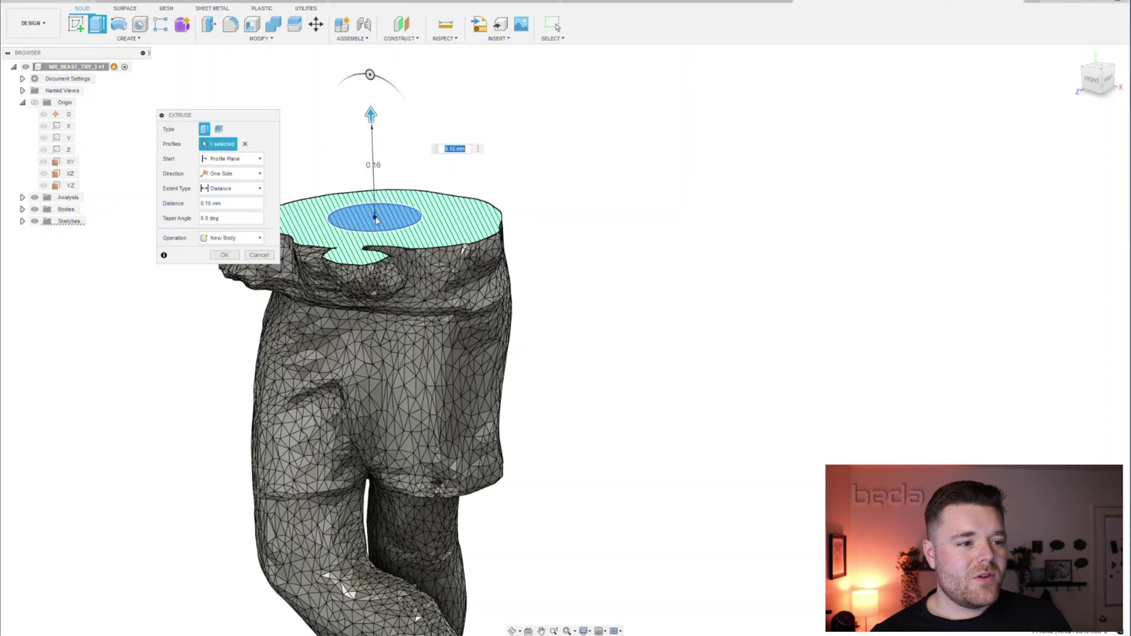
click(238, 238)
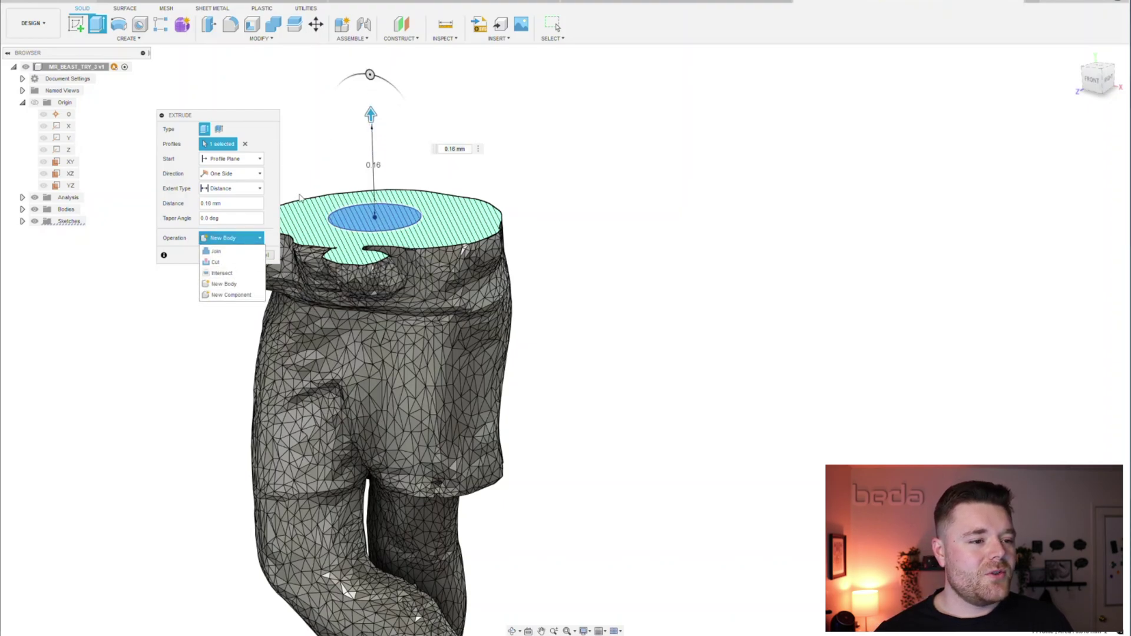
click(401, 142)
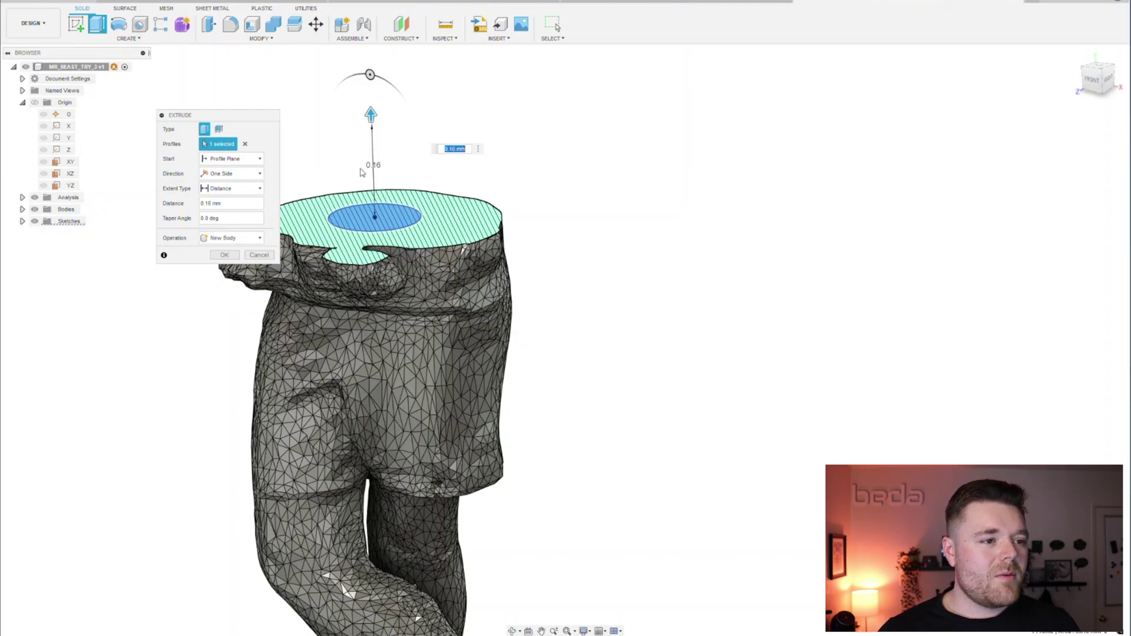
key(Escape)
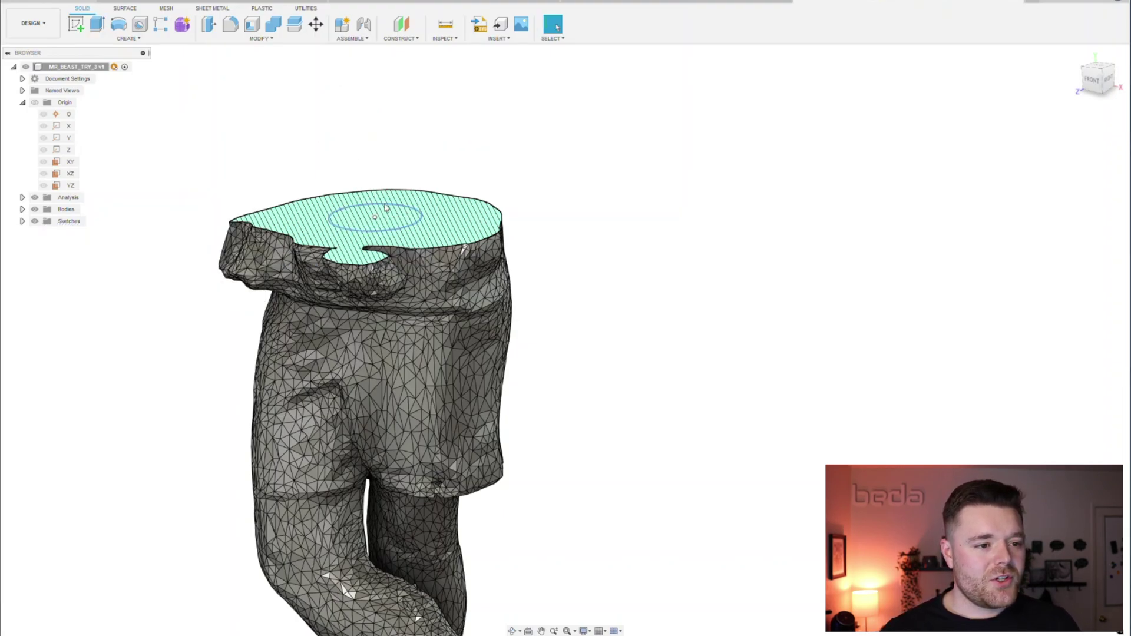
- Enlarge the sketched circle to span nearly the full width of the figure's waist and hide the section analysis
drag(402, 204, 457, 190)
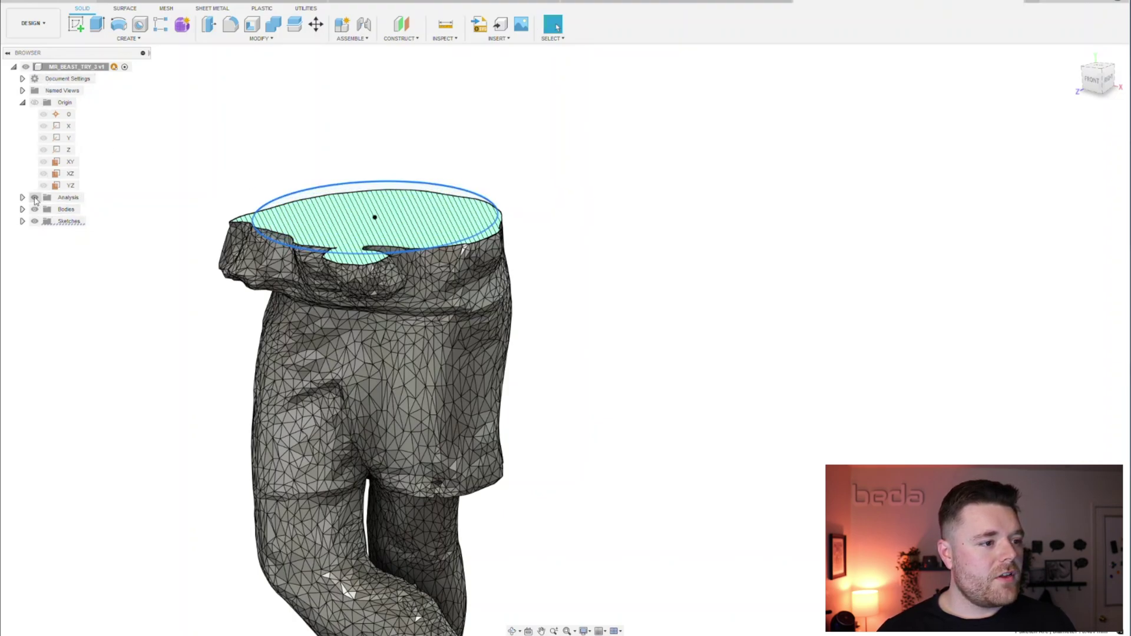
click(35, 197)
- Extrude the enlarged circle 0.17 mm upward through the figure's waist with the Cut operation and view the cut from the front
key(e)
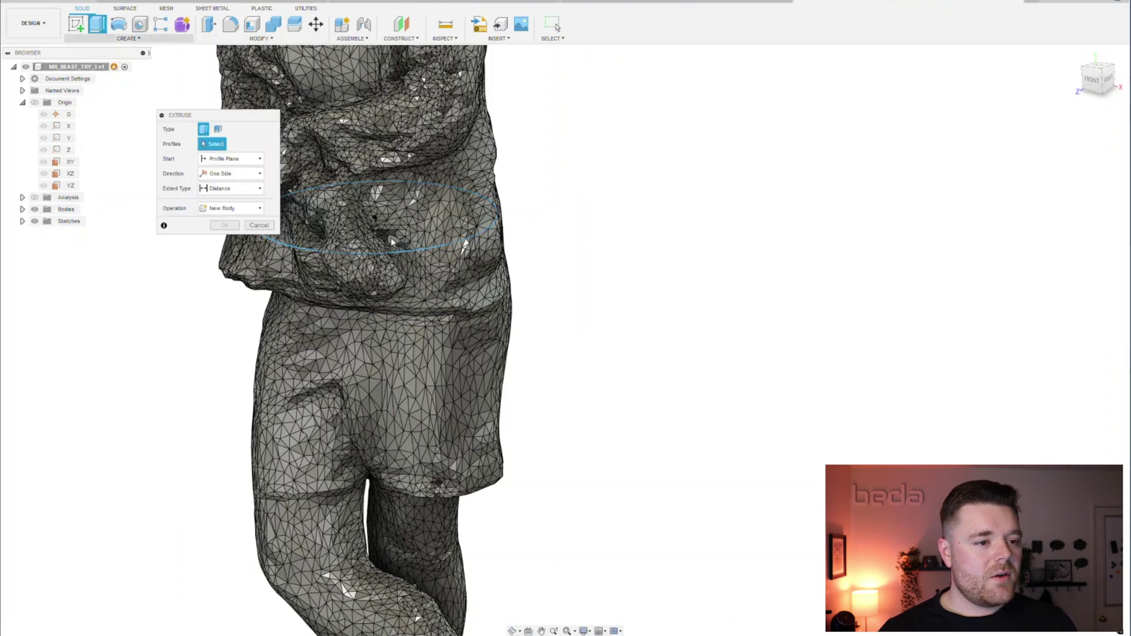
click(414, 245)
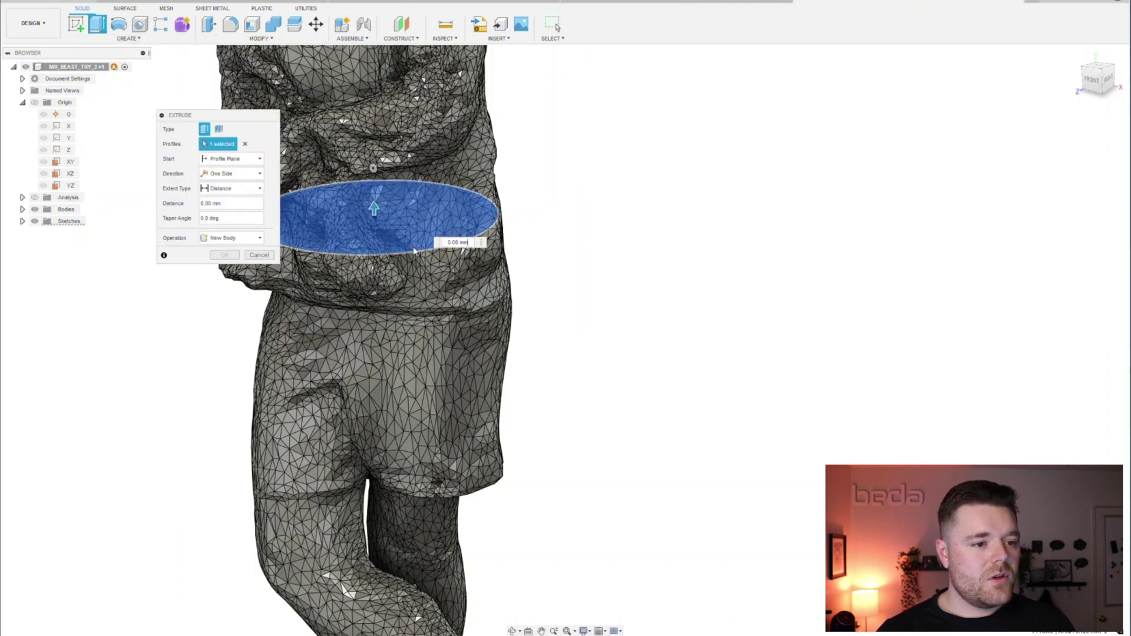
drag(375, 206, 369, 109)
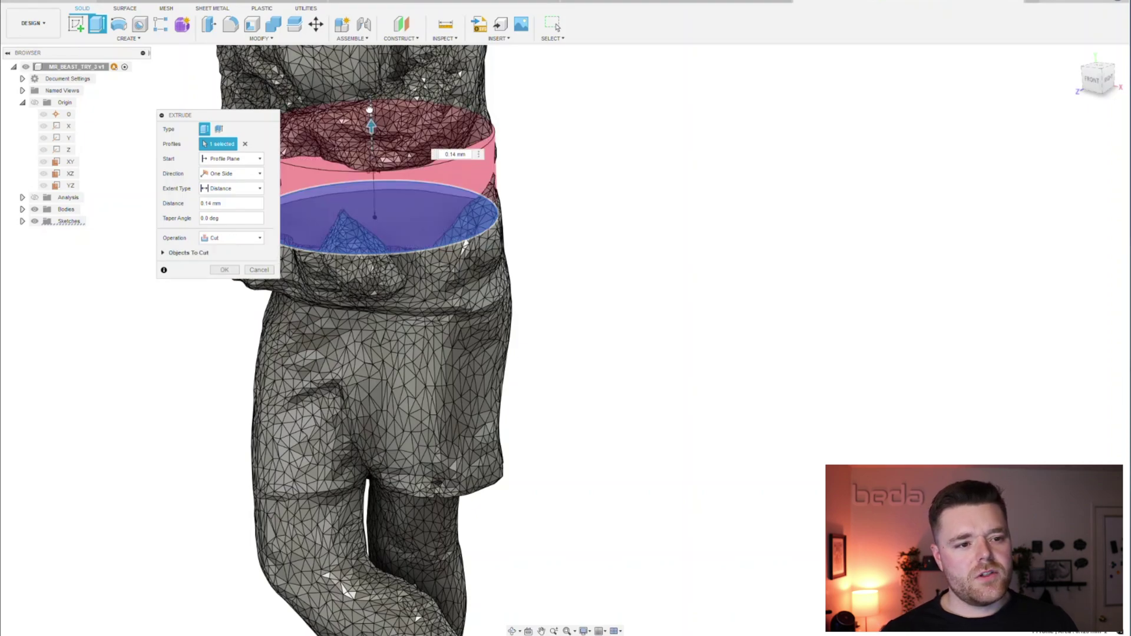
scroll(477, 383, down, 5)
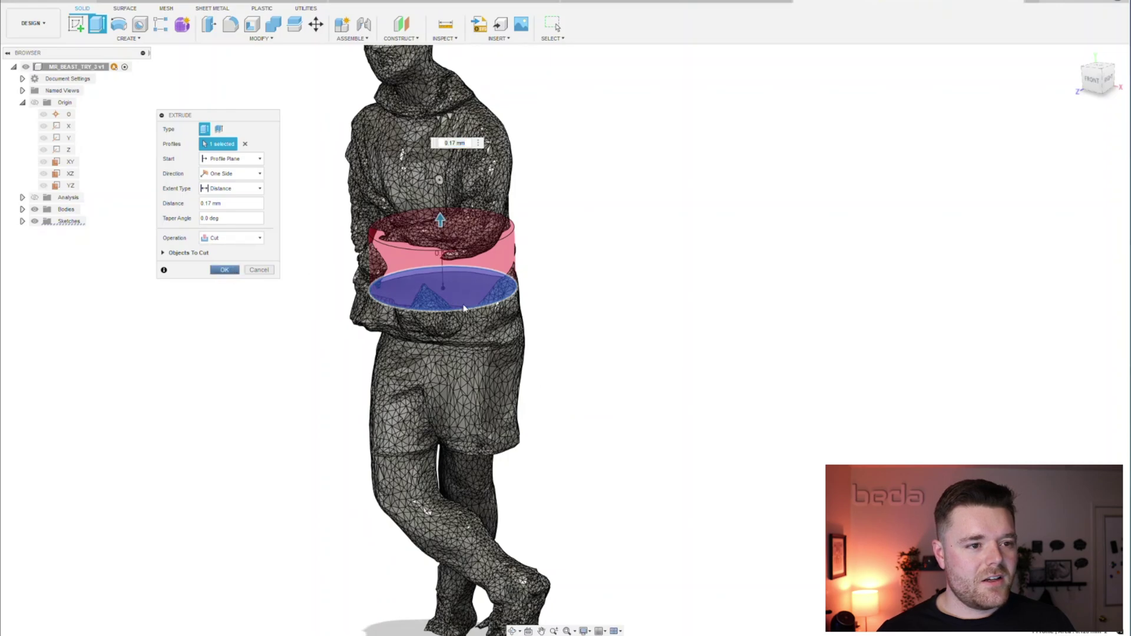
key(Return)
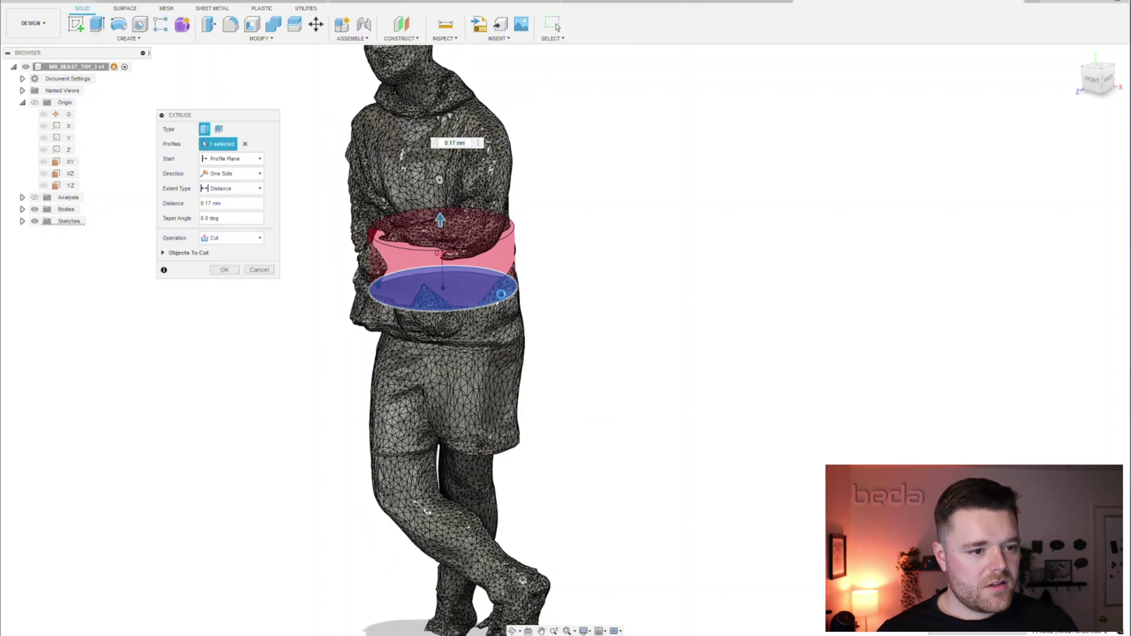
mouse_move(548, 278)
shift+middle_down()
mouse_move(538, 248)
mouse_move(568, 273)
mouse_move(553, 275)
shift+middle_up()
scroll(450, 339, down, 3)
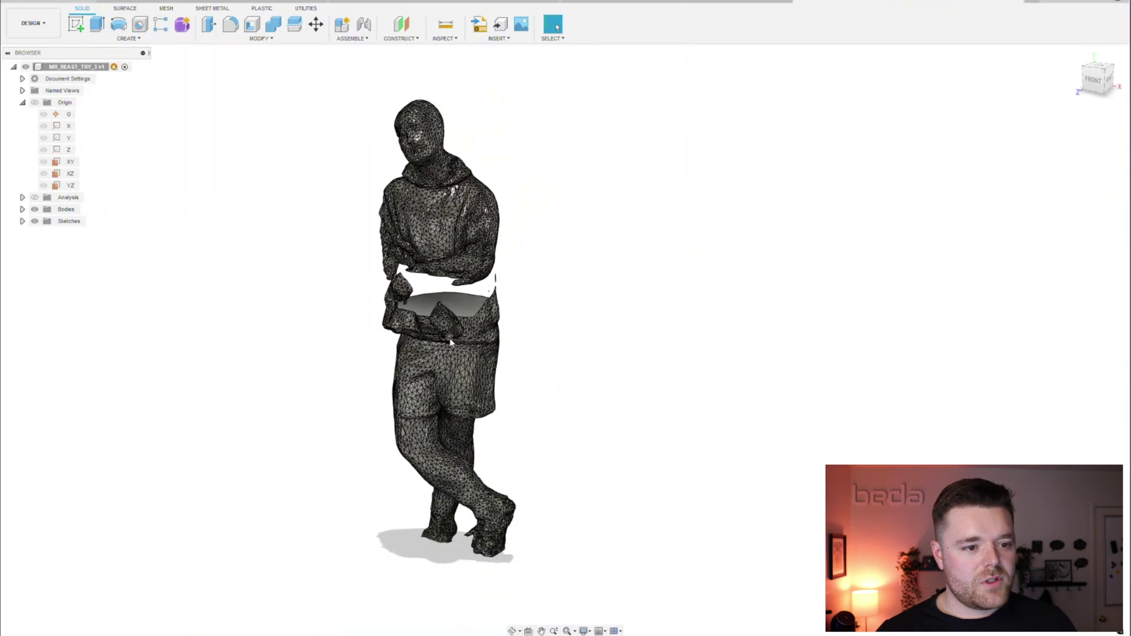
shift+middle_drag(451, 338, 443, 300)
scroll(500, 287, up, 3)
scroll(442, 300, down, 3)
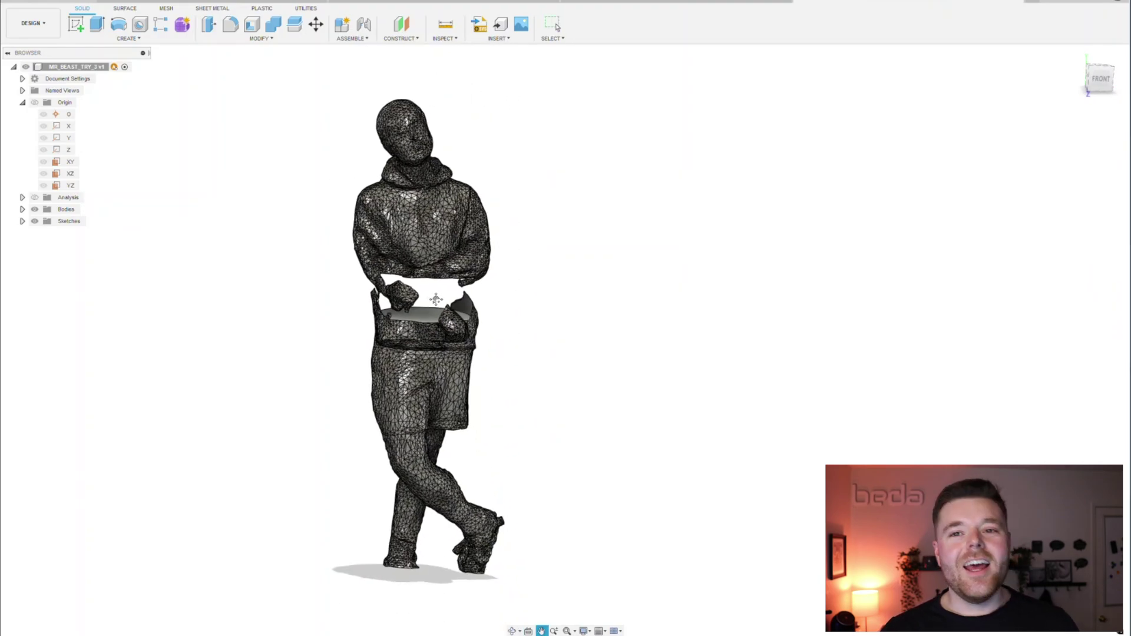